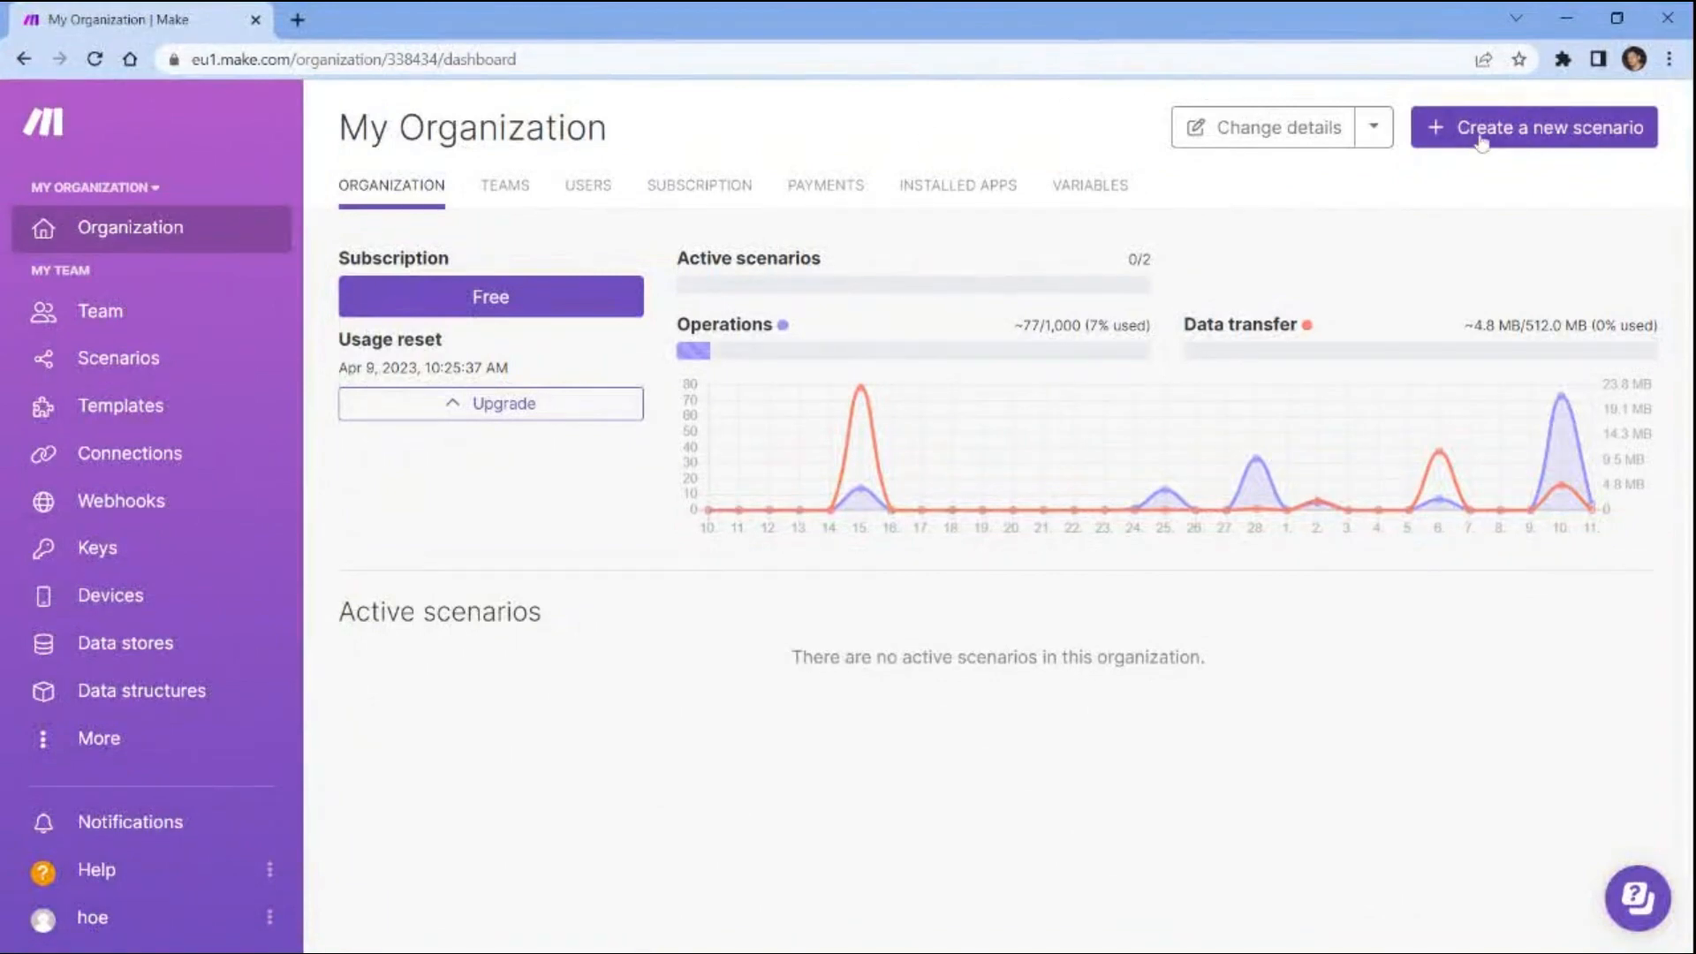
Create a new scenario with the Microsoft 365 Email Watch Messages module as its trigger.
click(1518, 134)
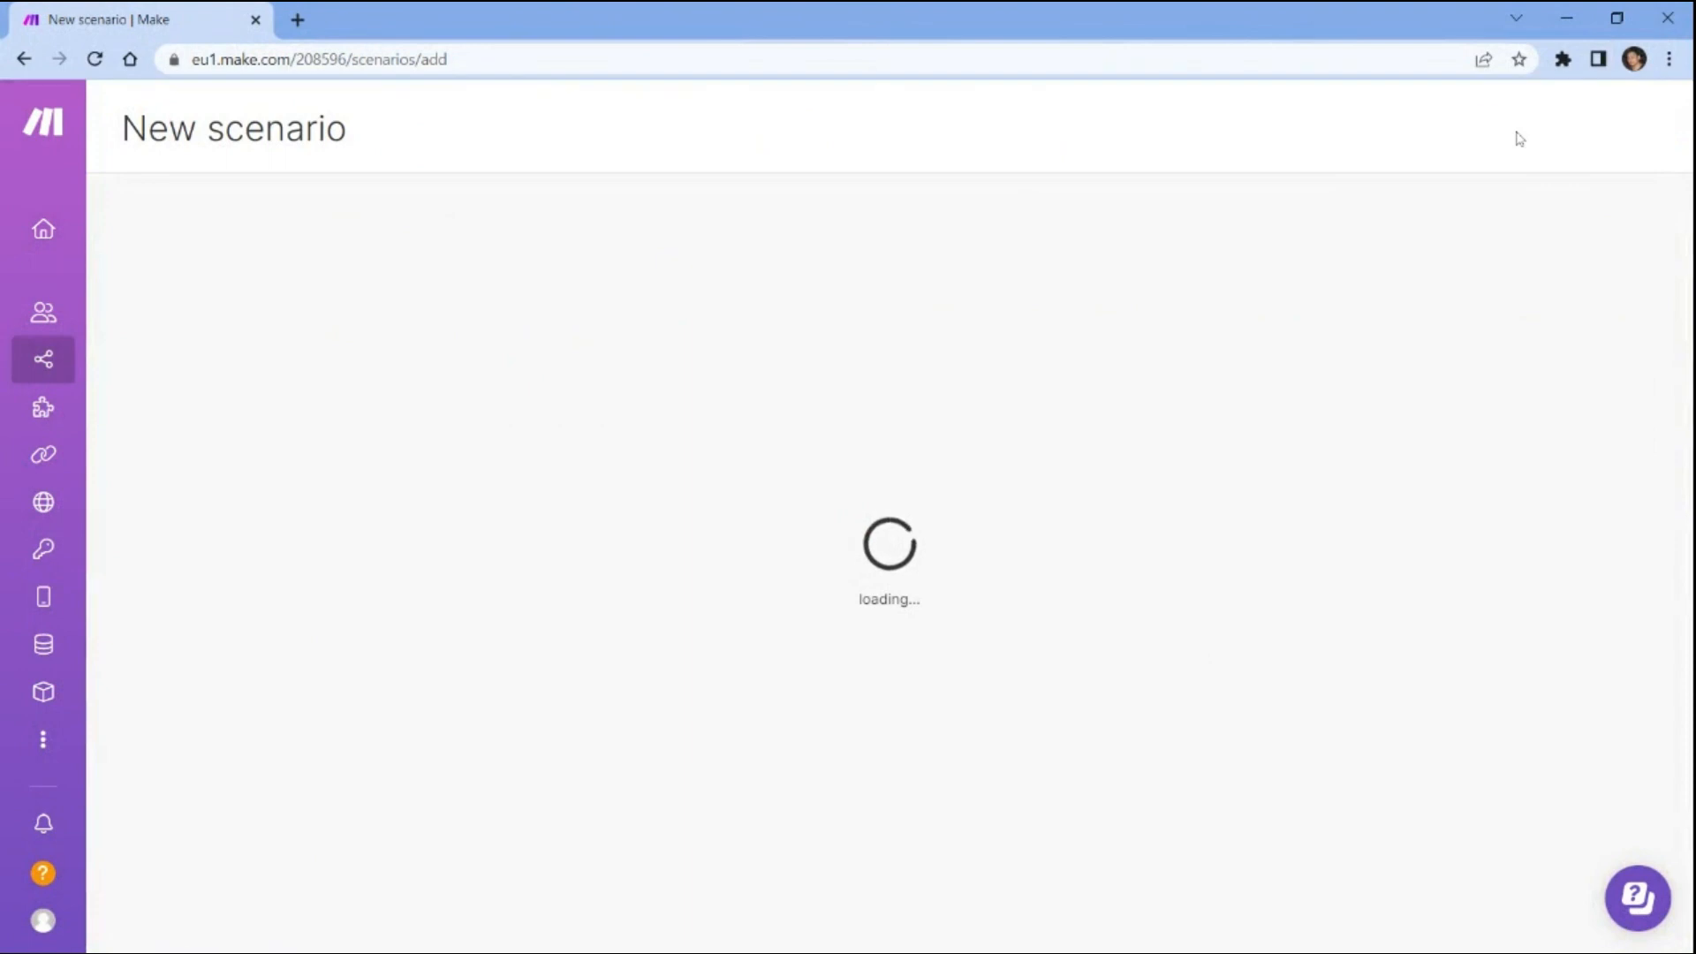
text(mic)
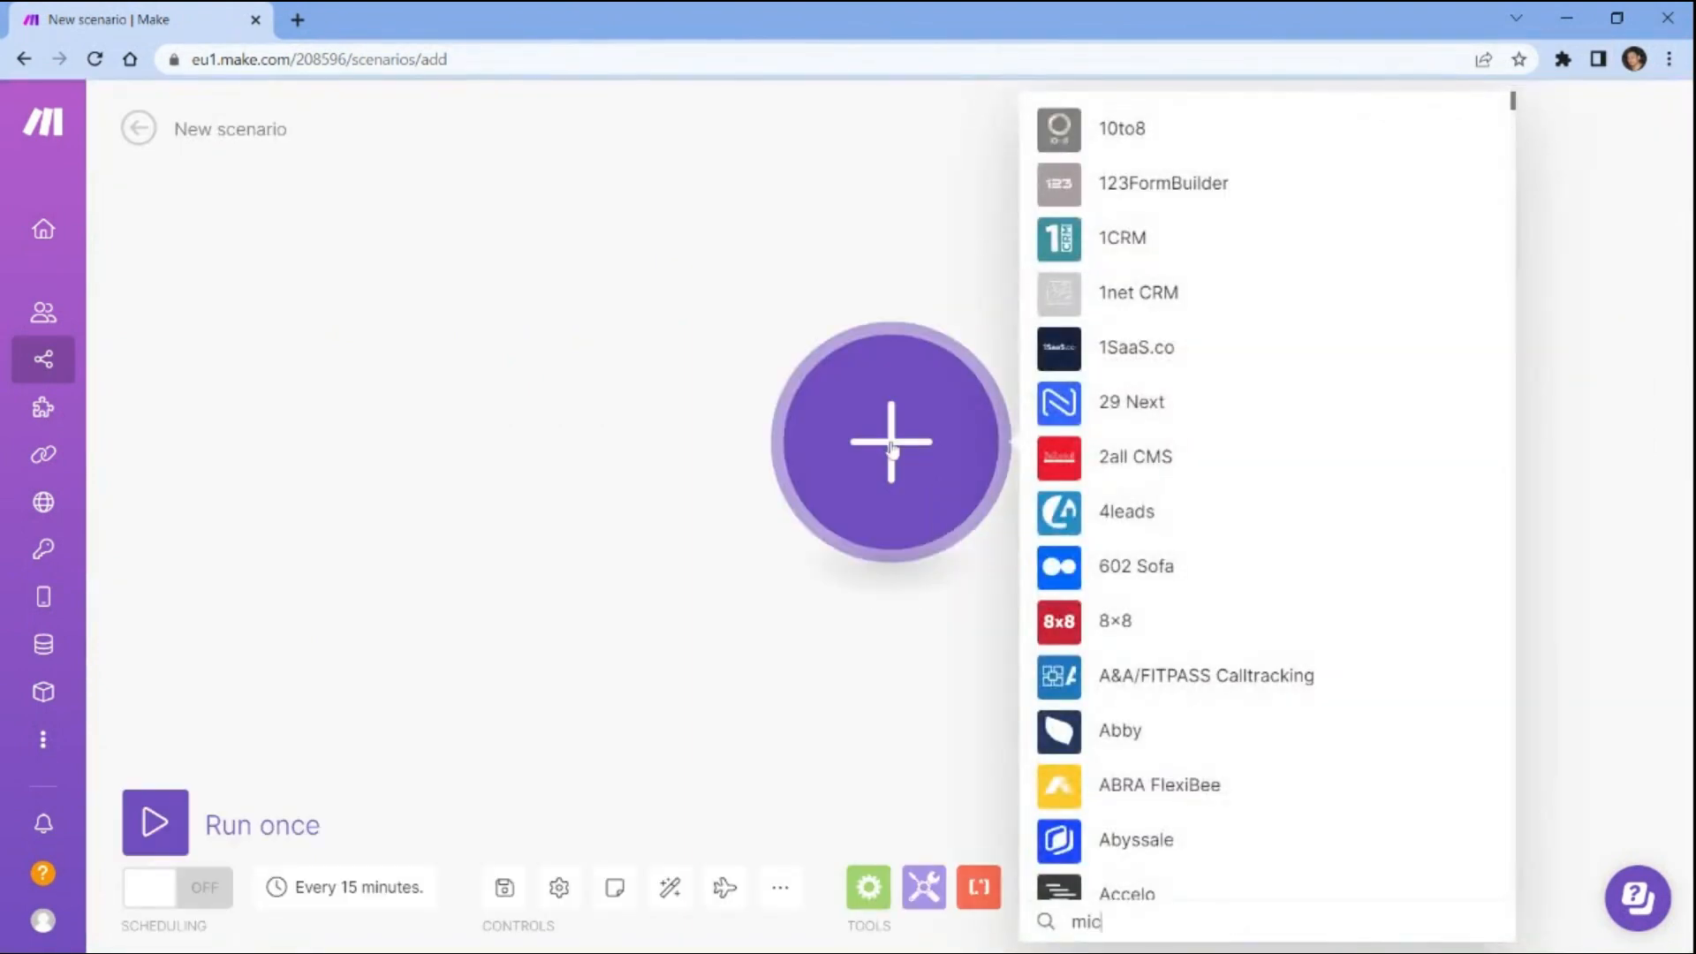
text(rosoft)
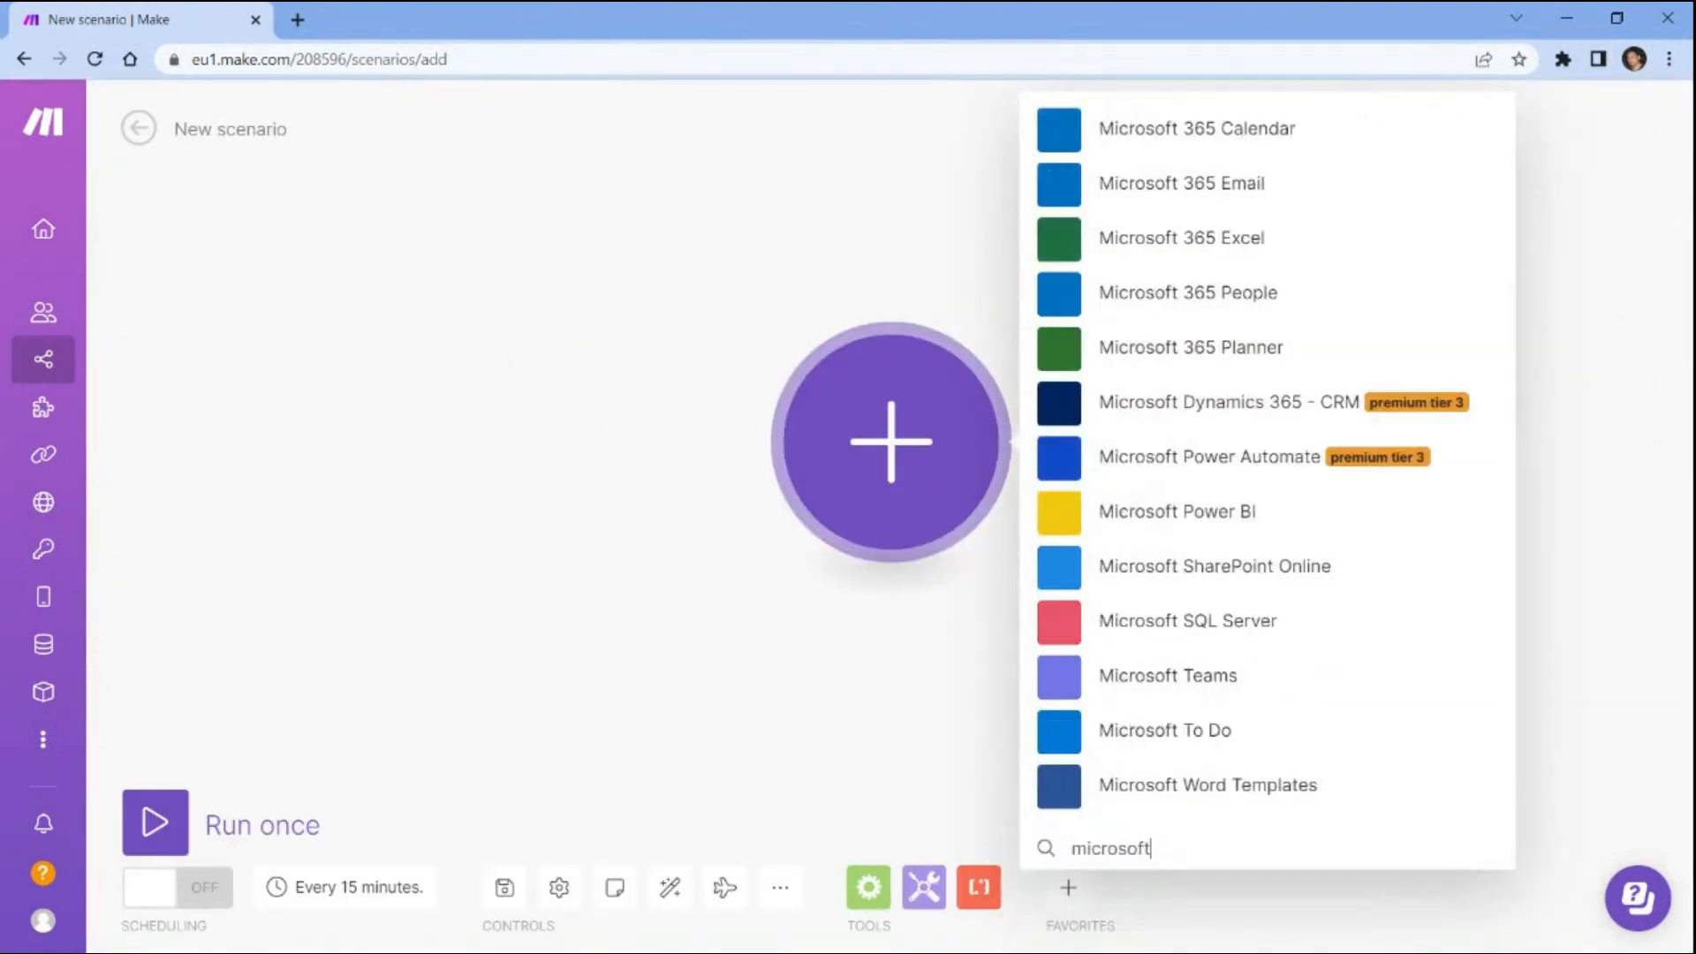
click(1139, 182)
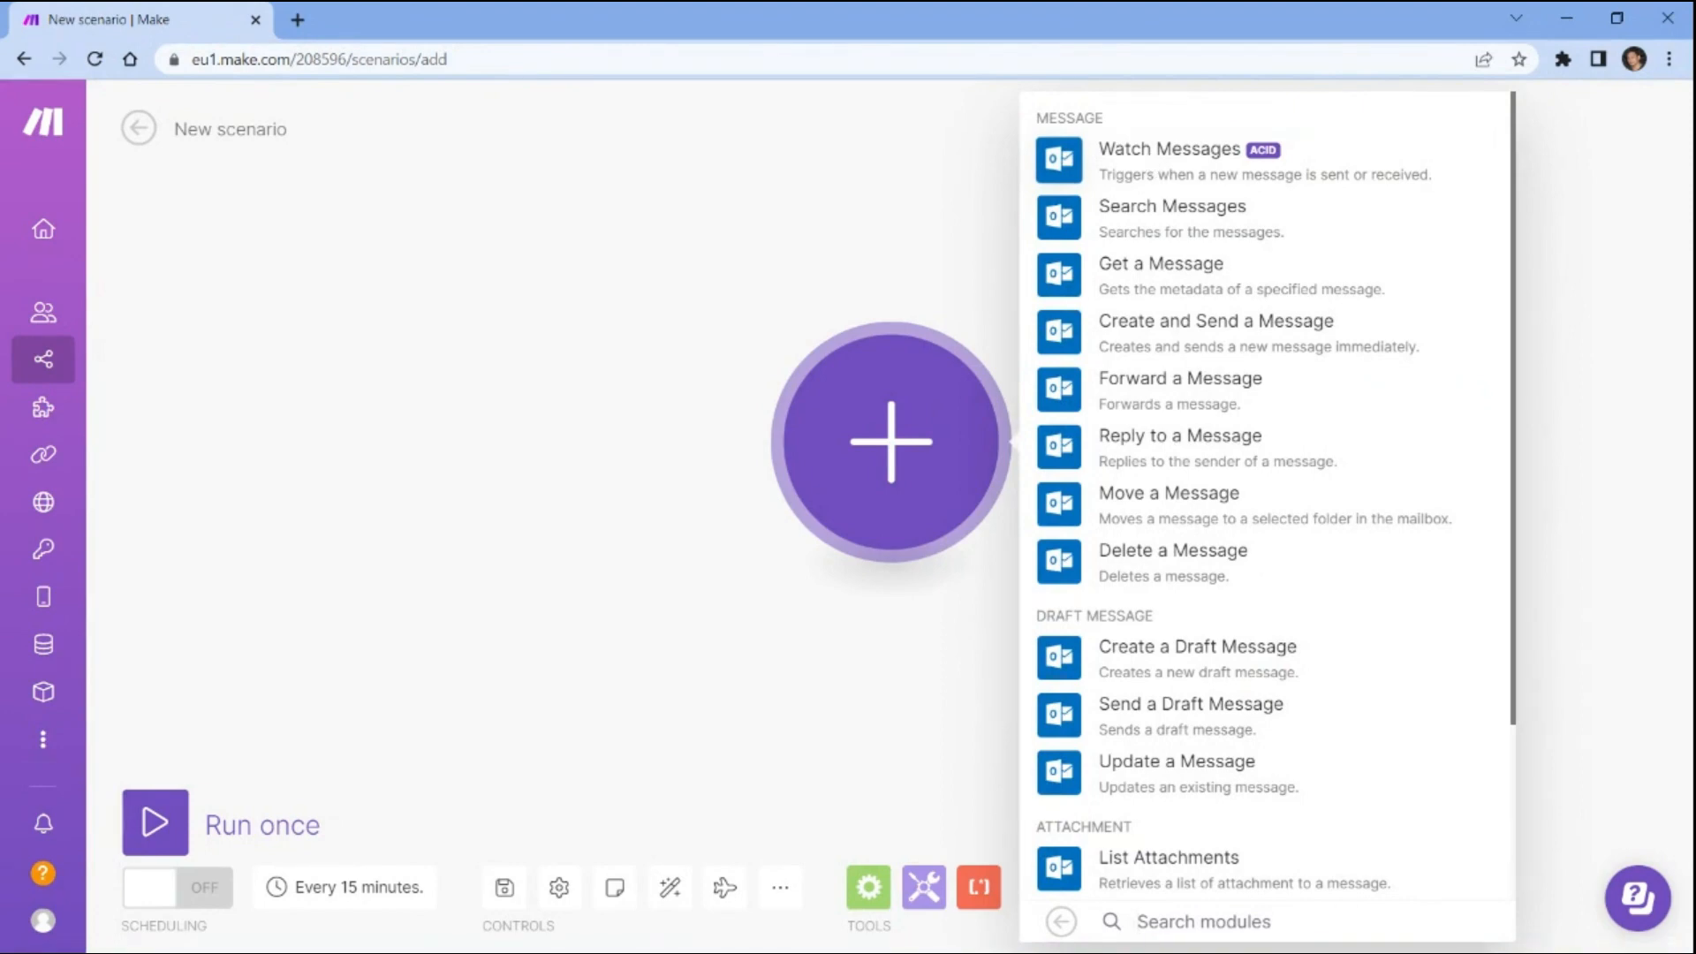
click(1146, 155)
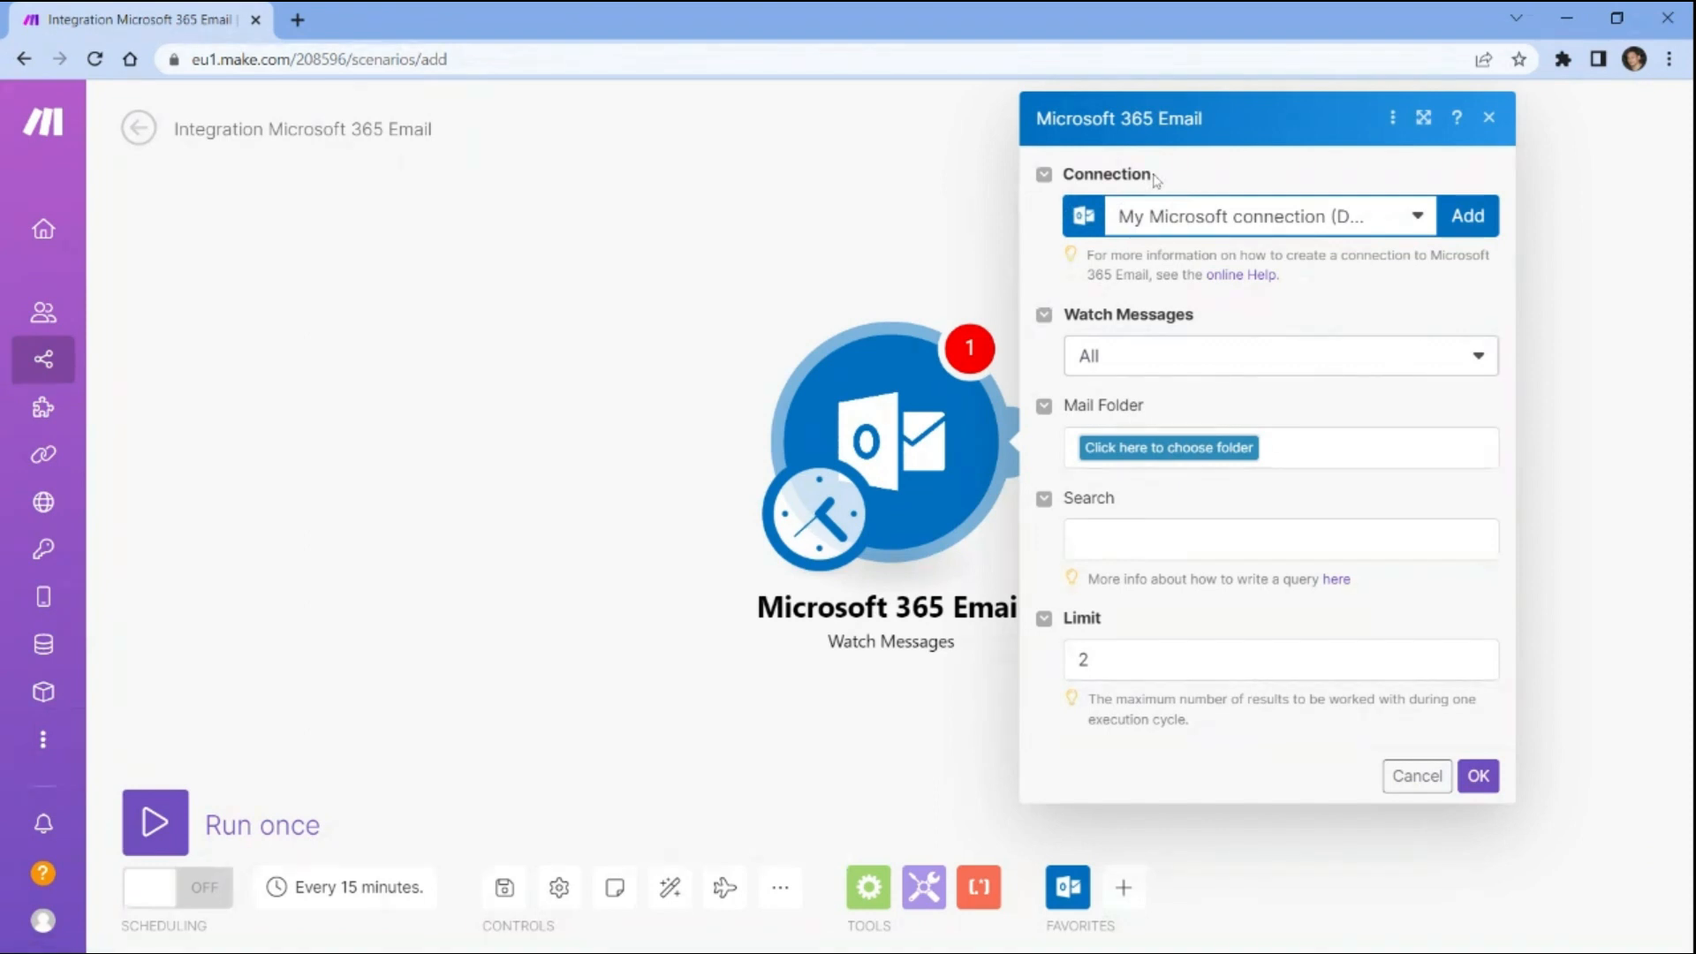
Create a connection named My Microsoft connection for the trigger and watch All messages in the Inbox folder.
click(1467, 216)
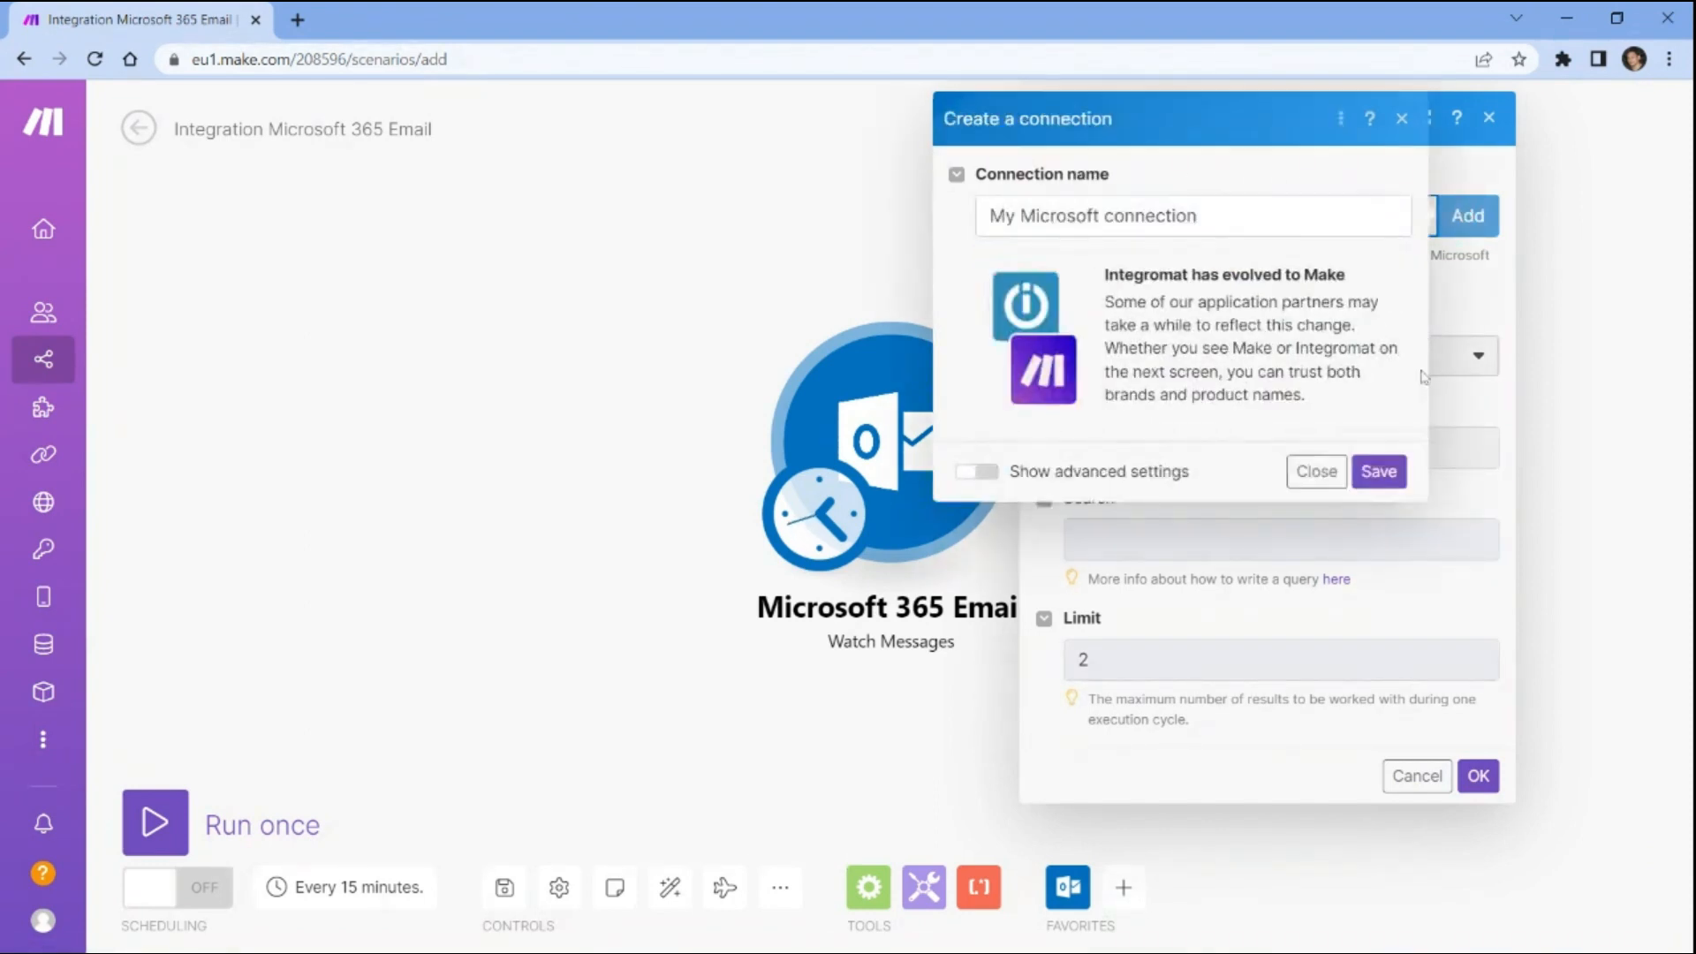
click(1380, 471)
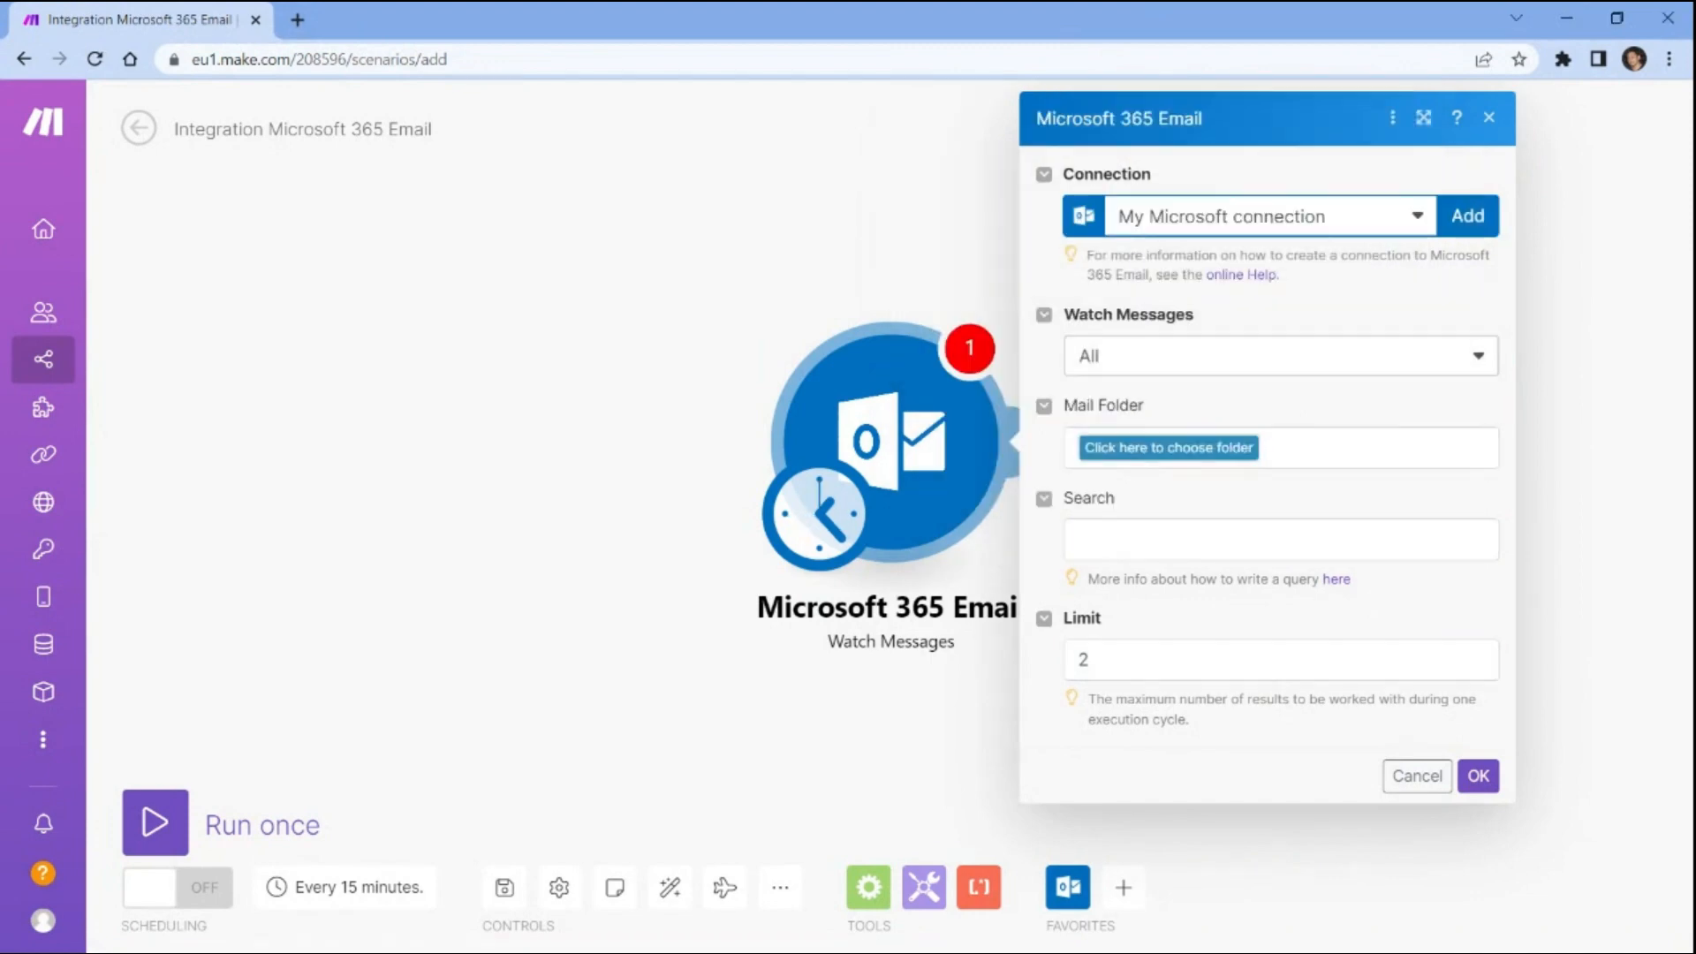
click(1480, 357)
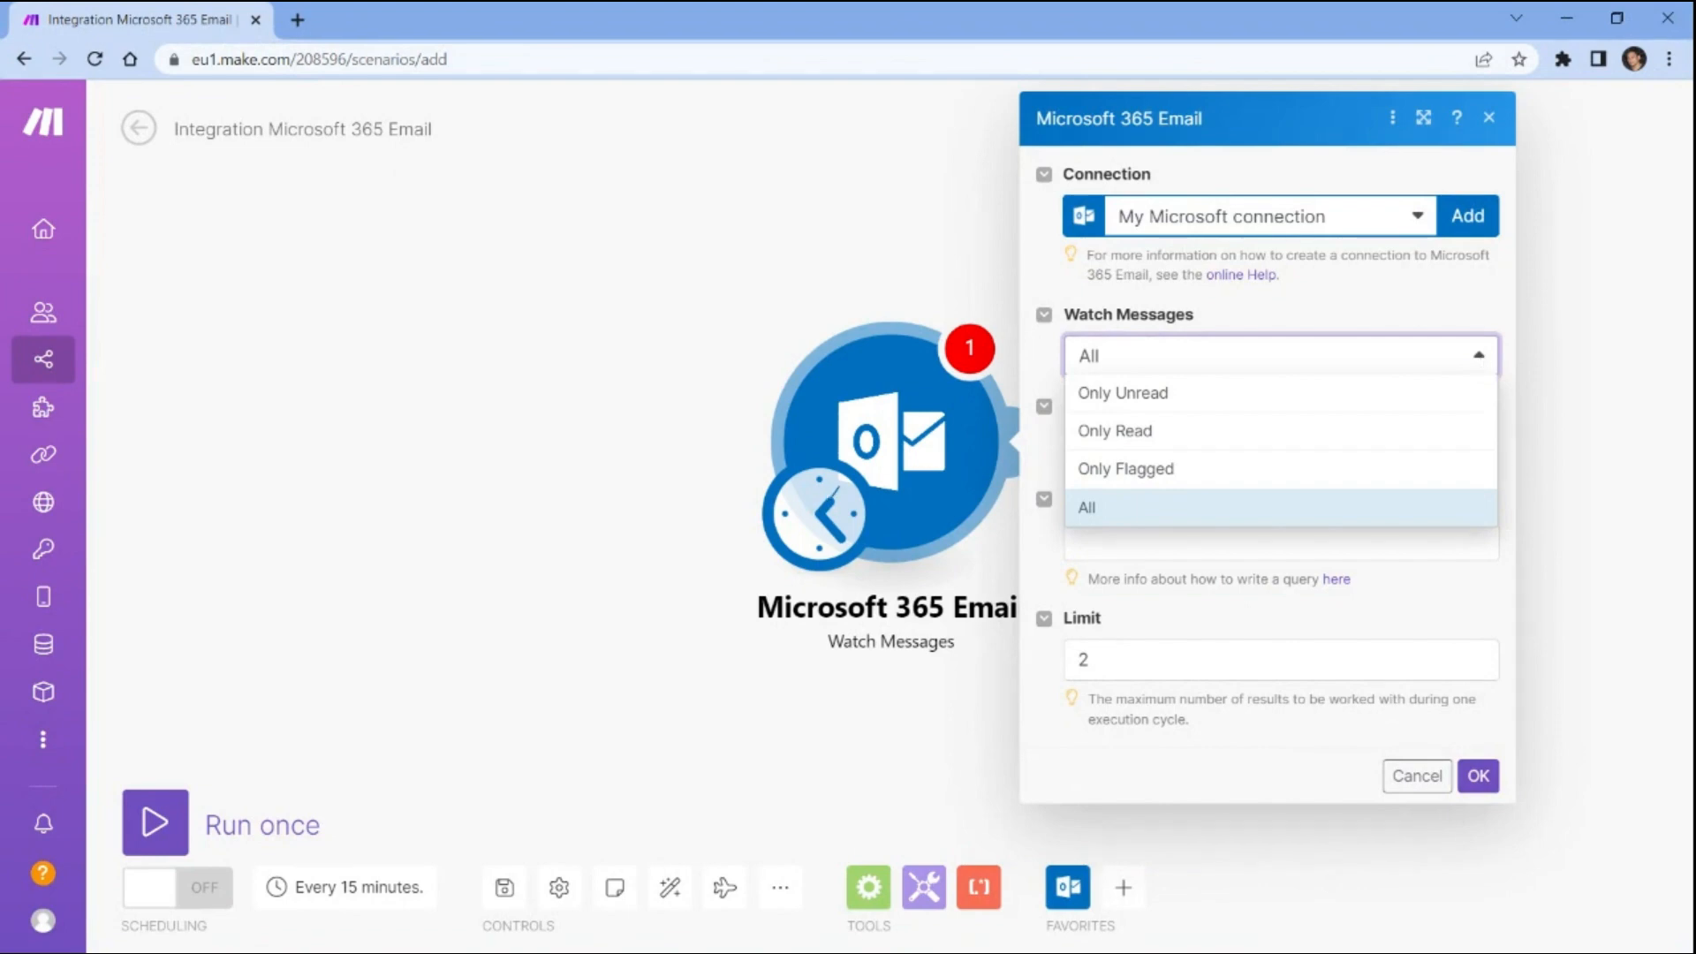
click(1096, 507)
click(1118, 453)
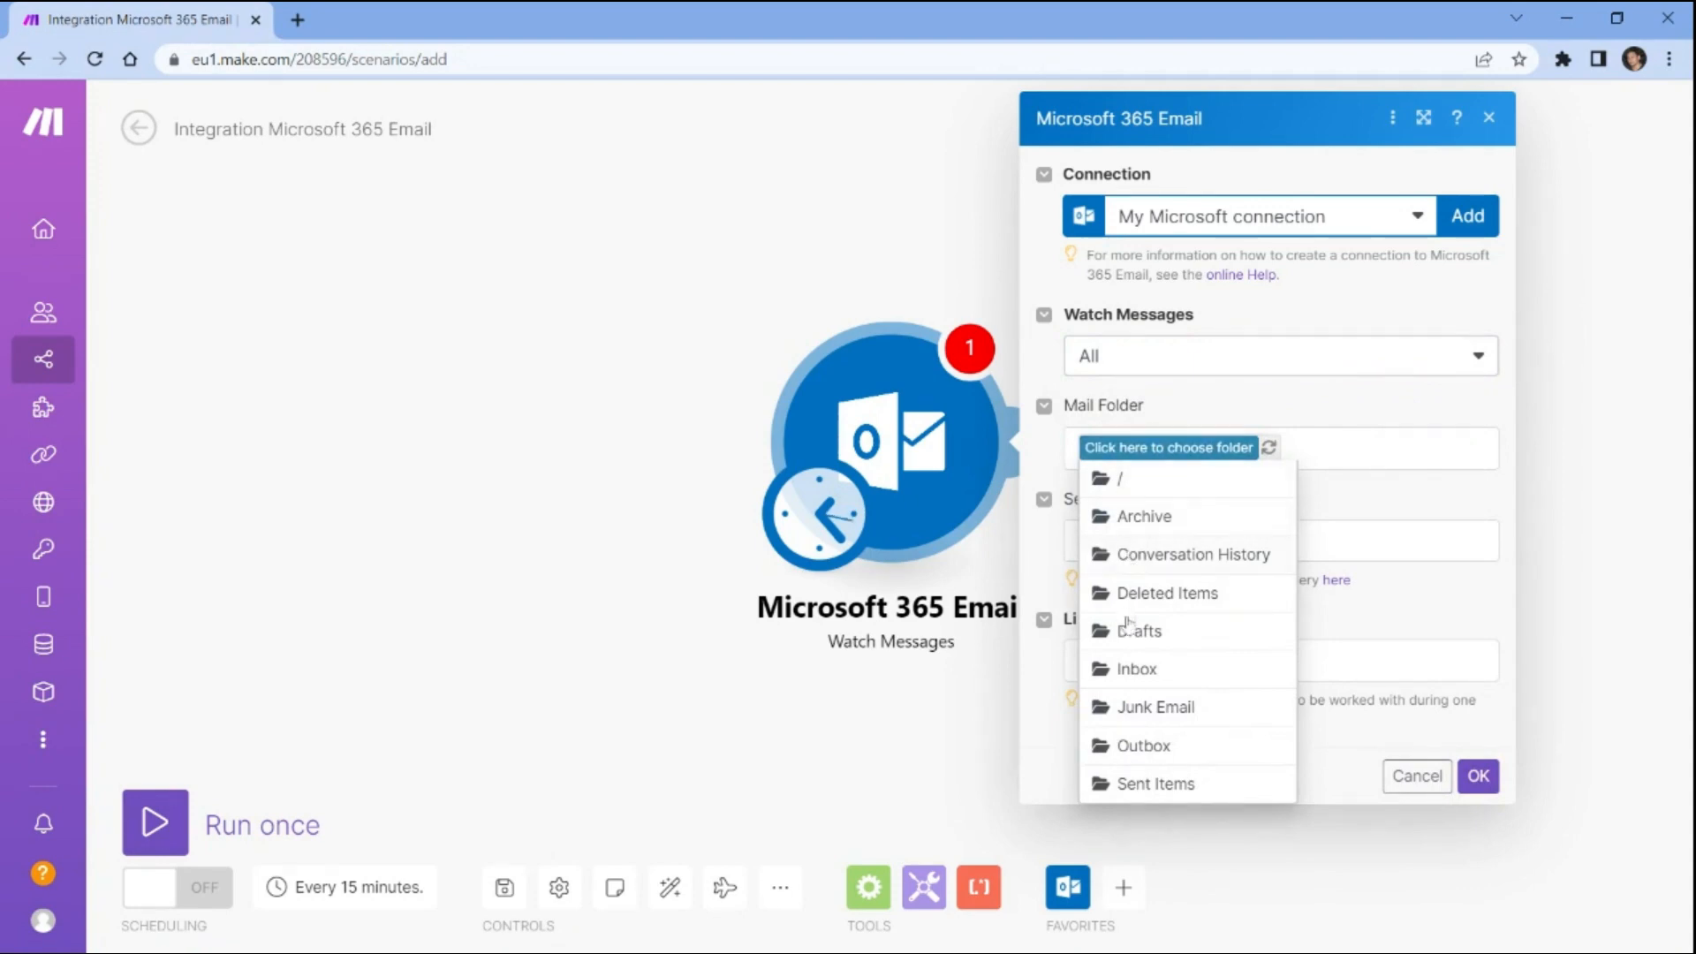
click(1135, 669)
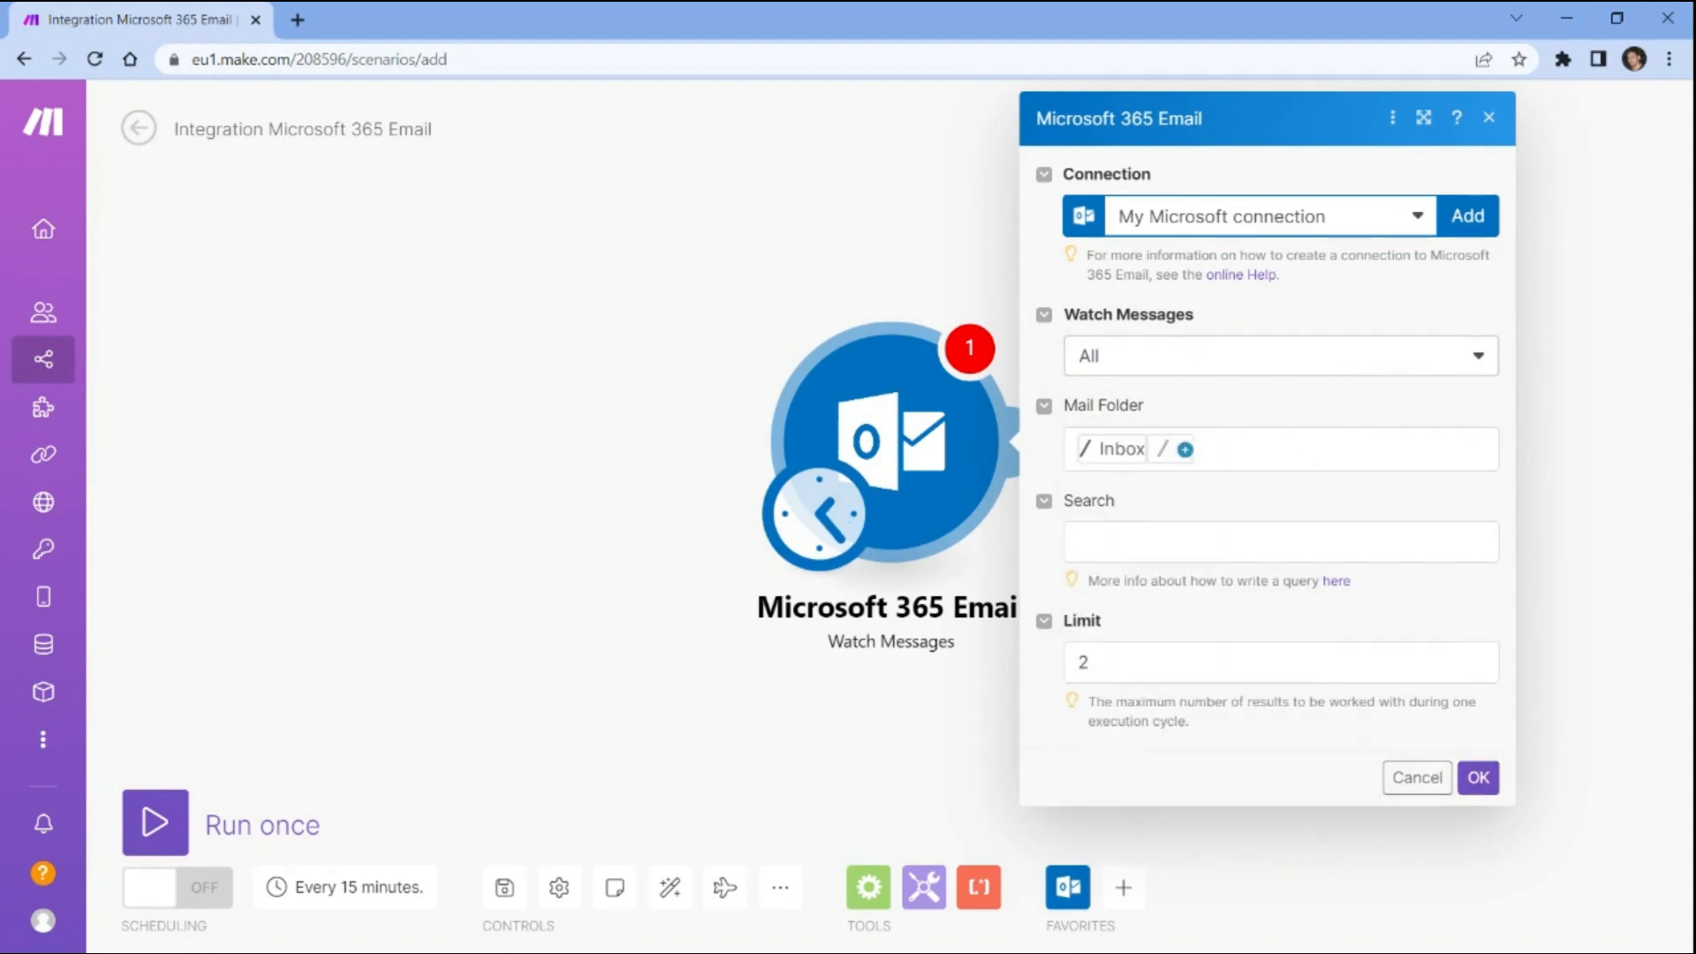
Set the trigger's search query to "Sample Email" and its limit to 1, and accept the module settings.
click(1280, 542)
text(S)
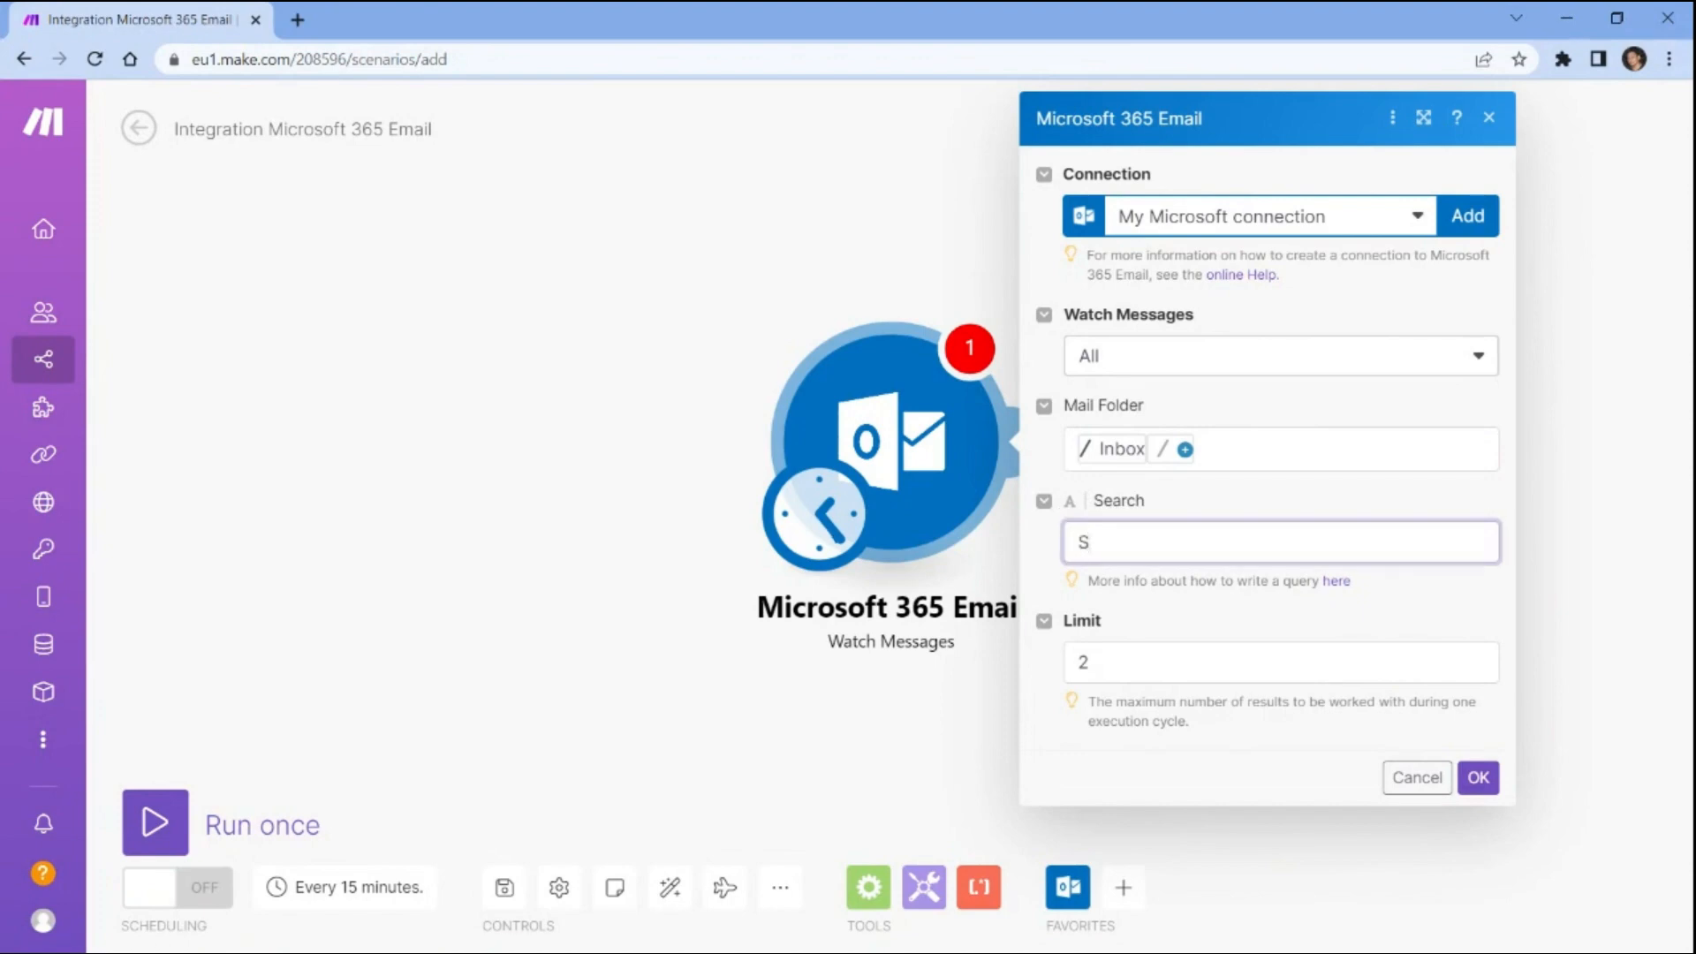
text(ample Email)
click(1236, 662)
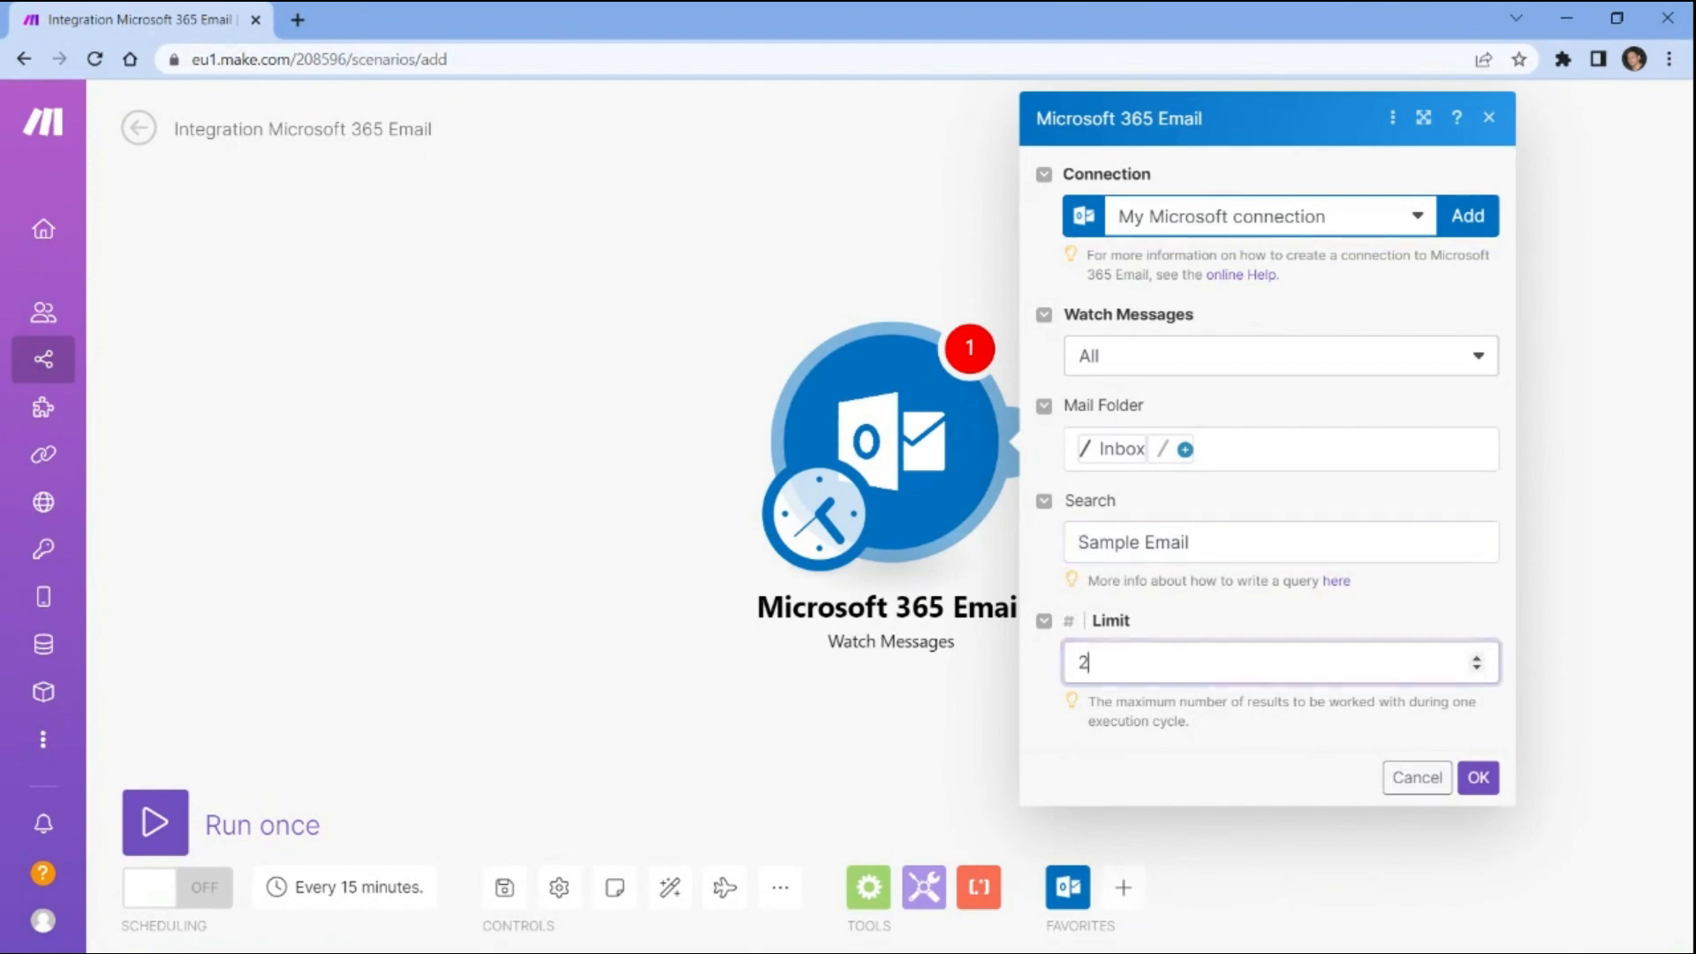
key(BackSpace)
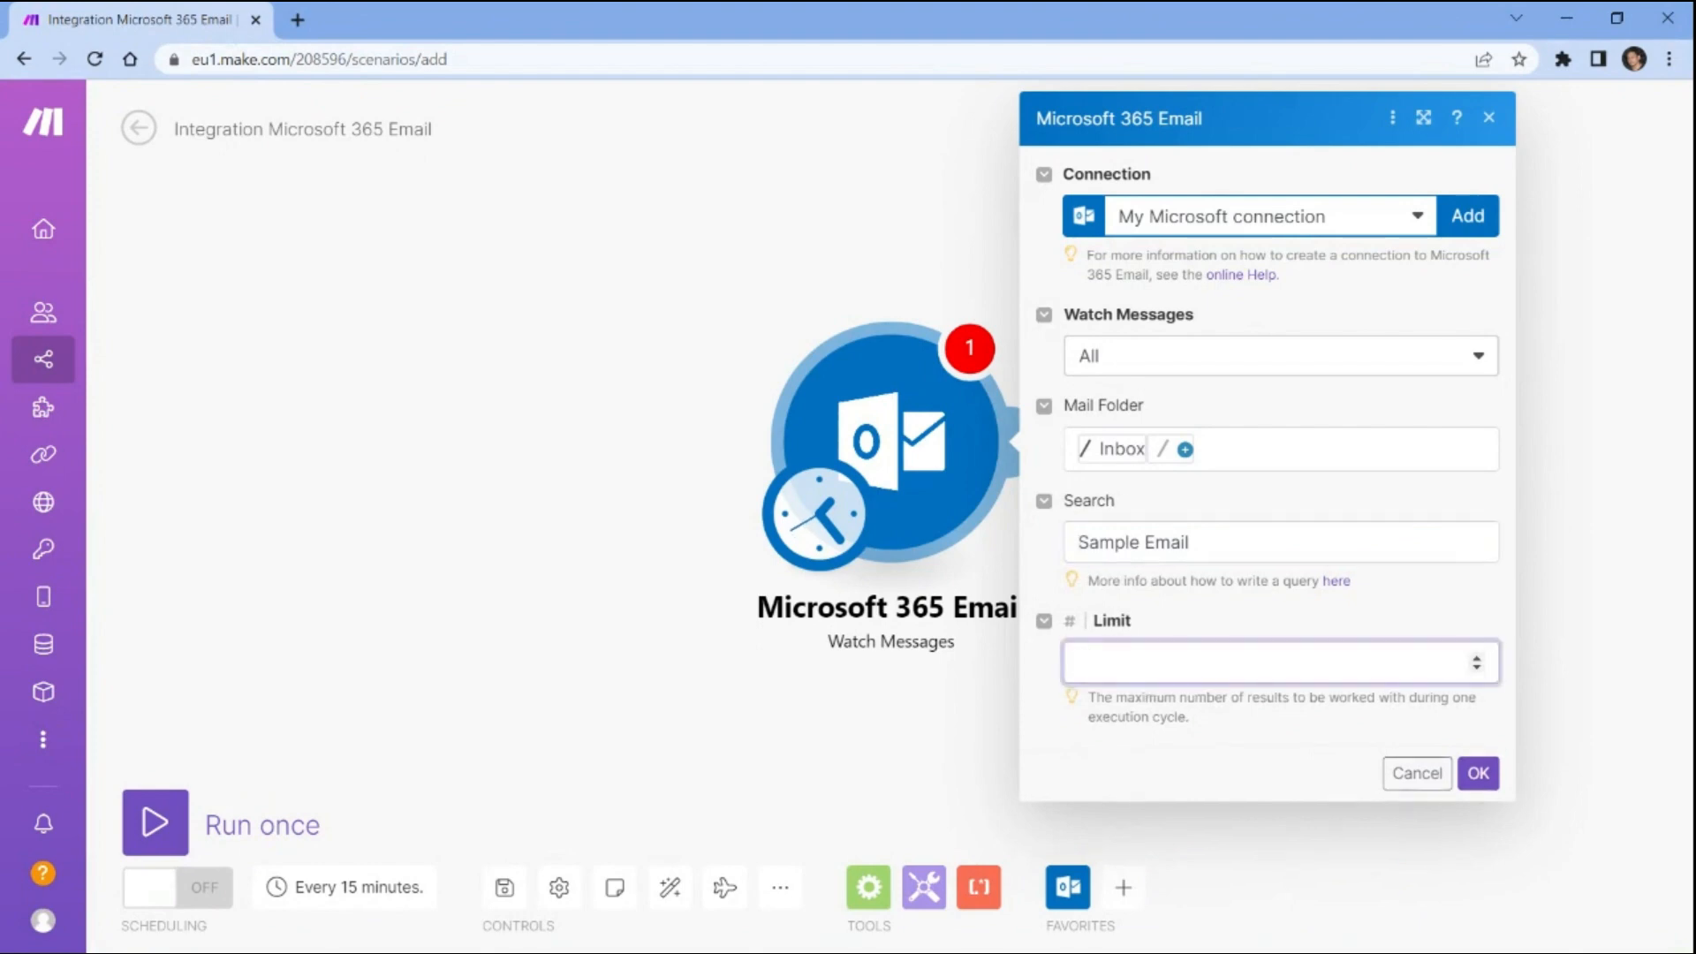
text(1)
click(1475, 768)
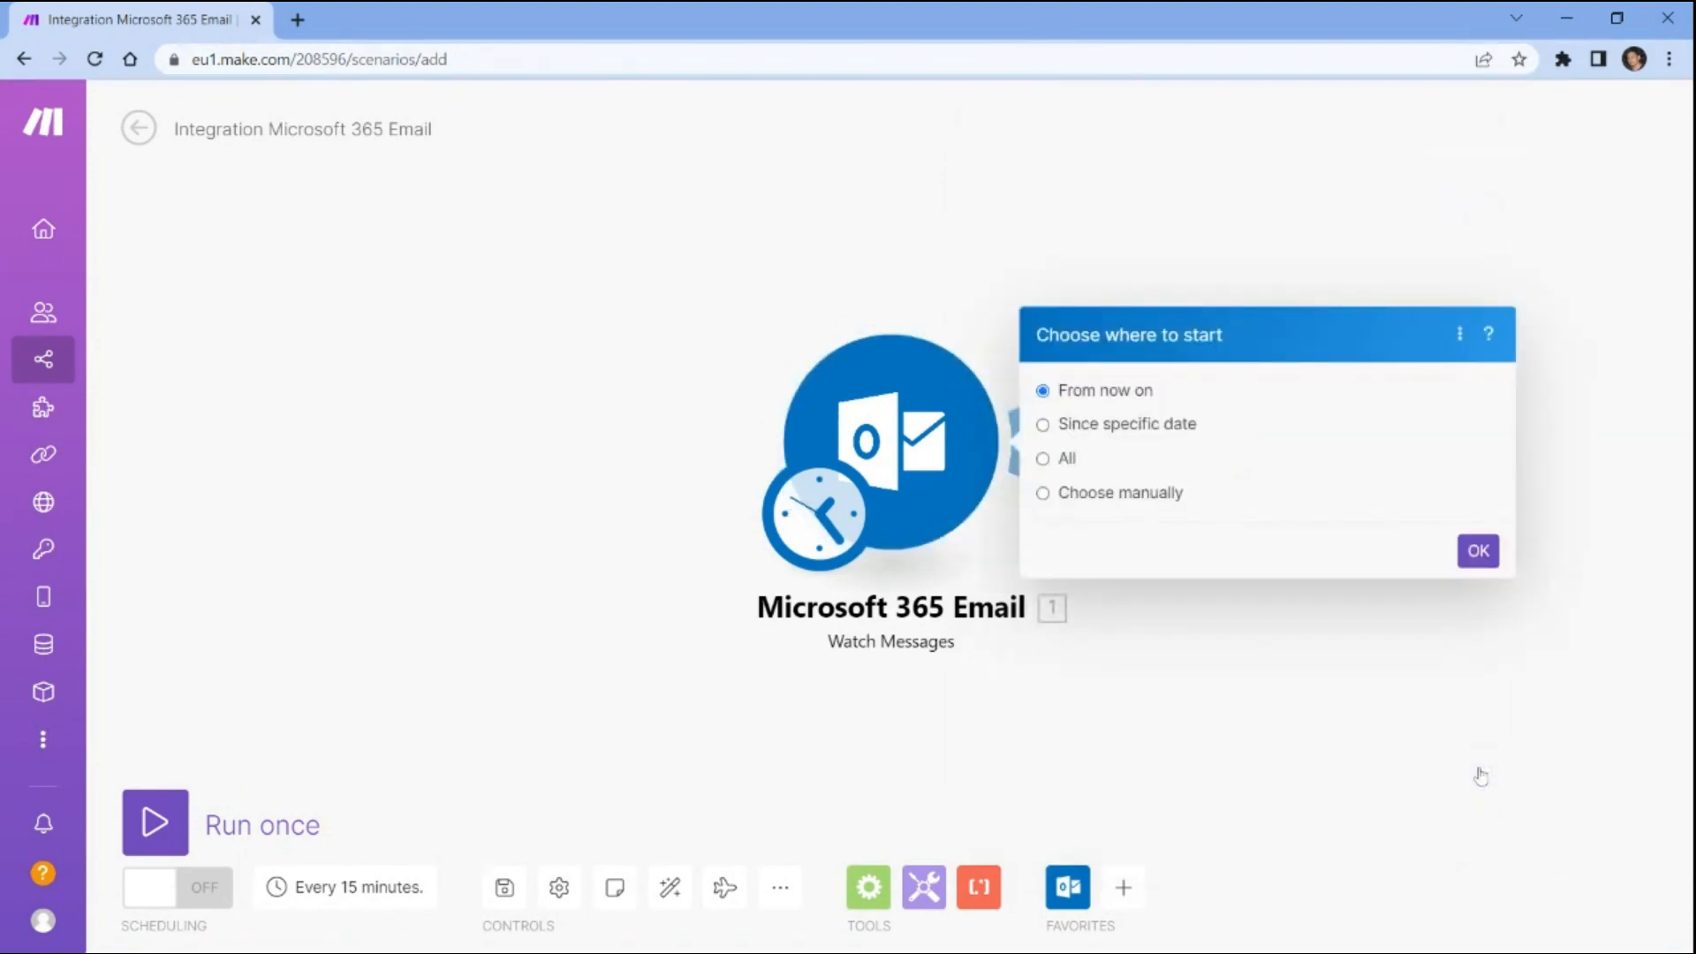
Manually choose the first Sample Email message as the starting point and run the scenario once to inspect the trigger's output.
click(1045, 494)
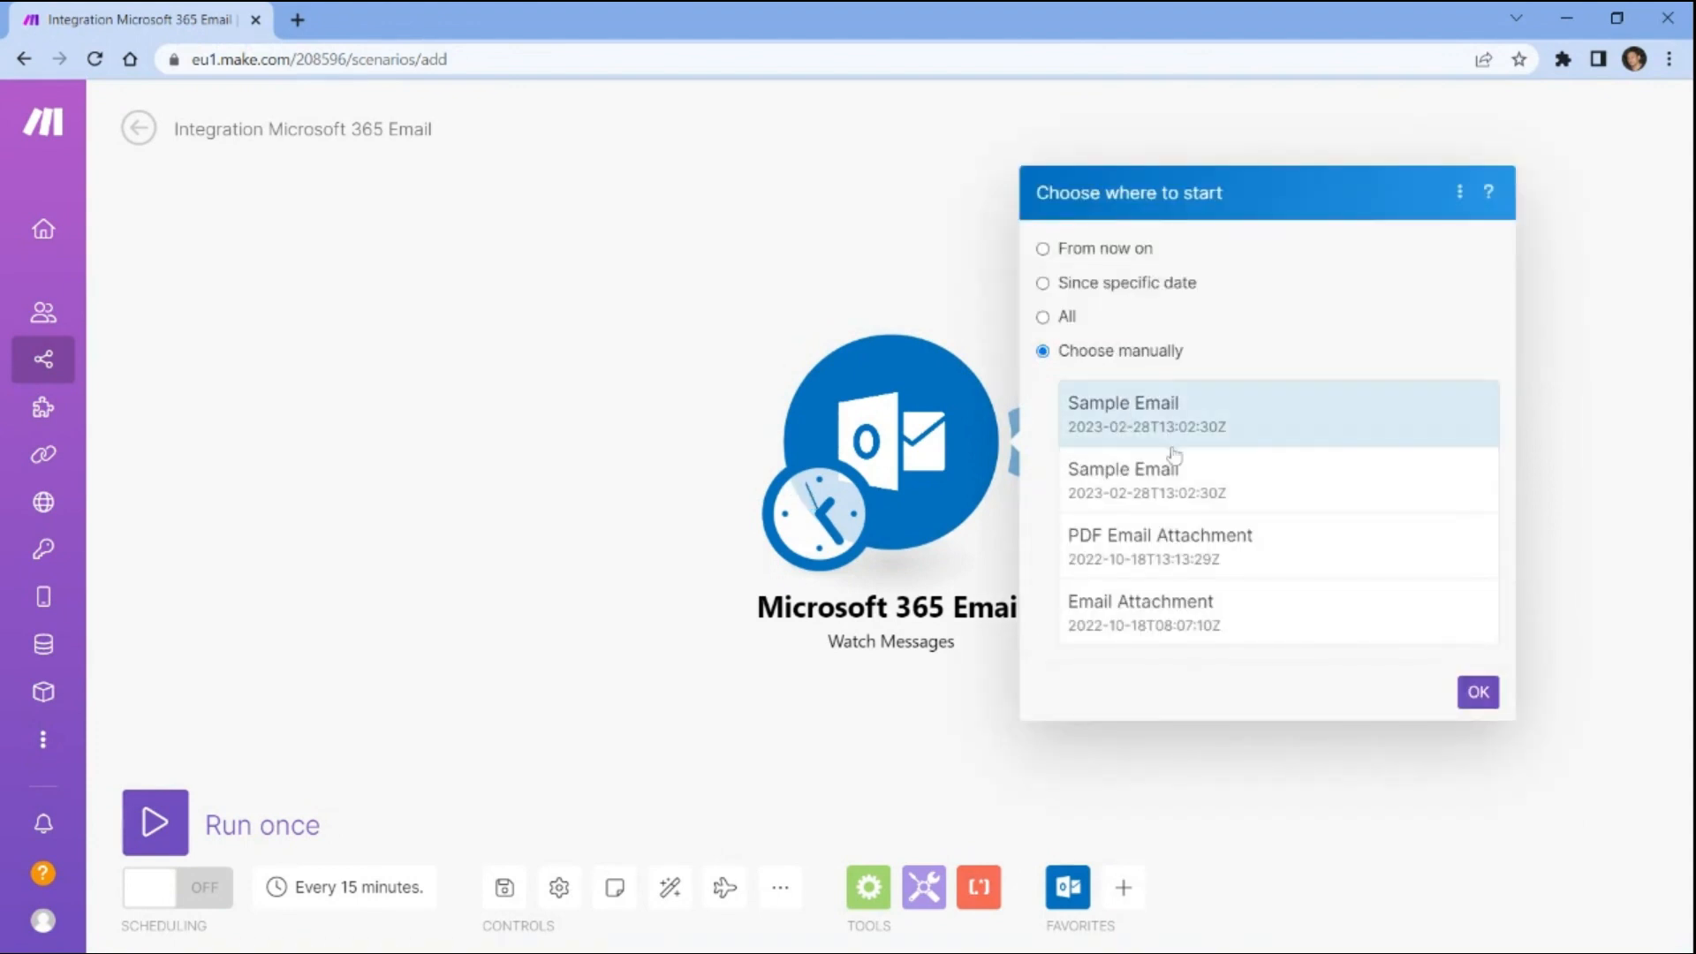
click(1478, 691)
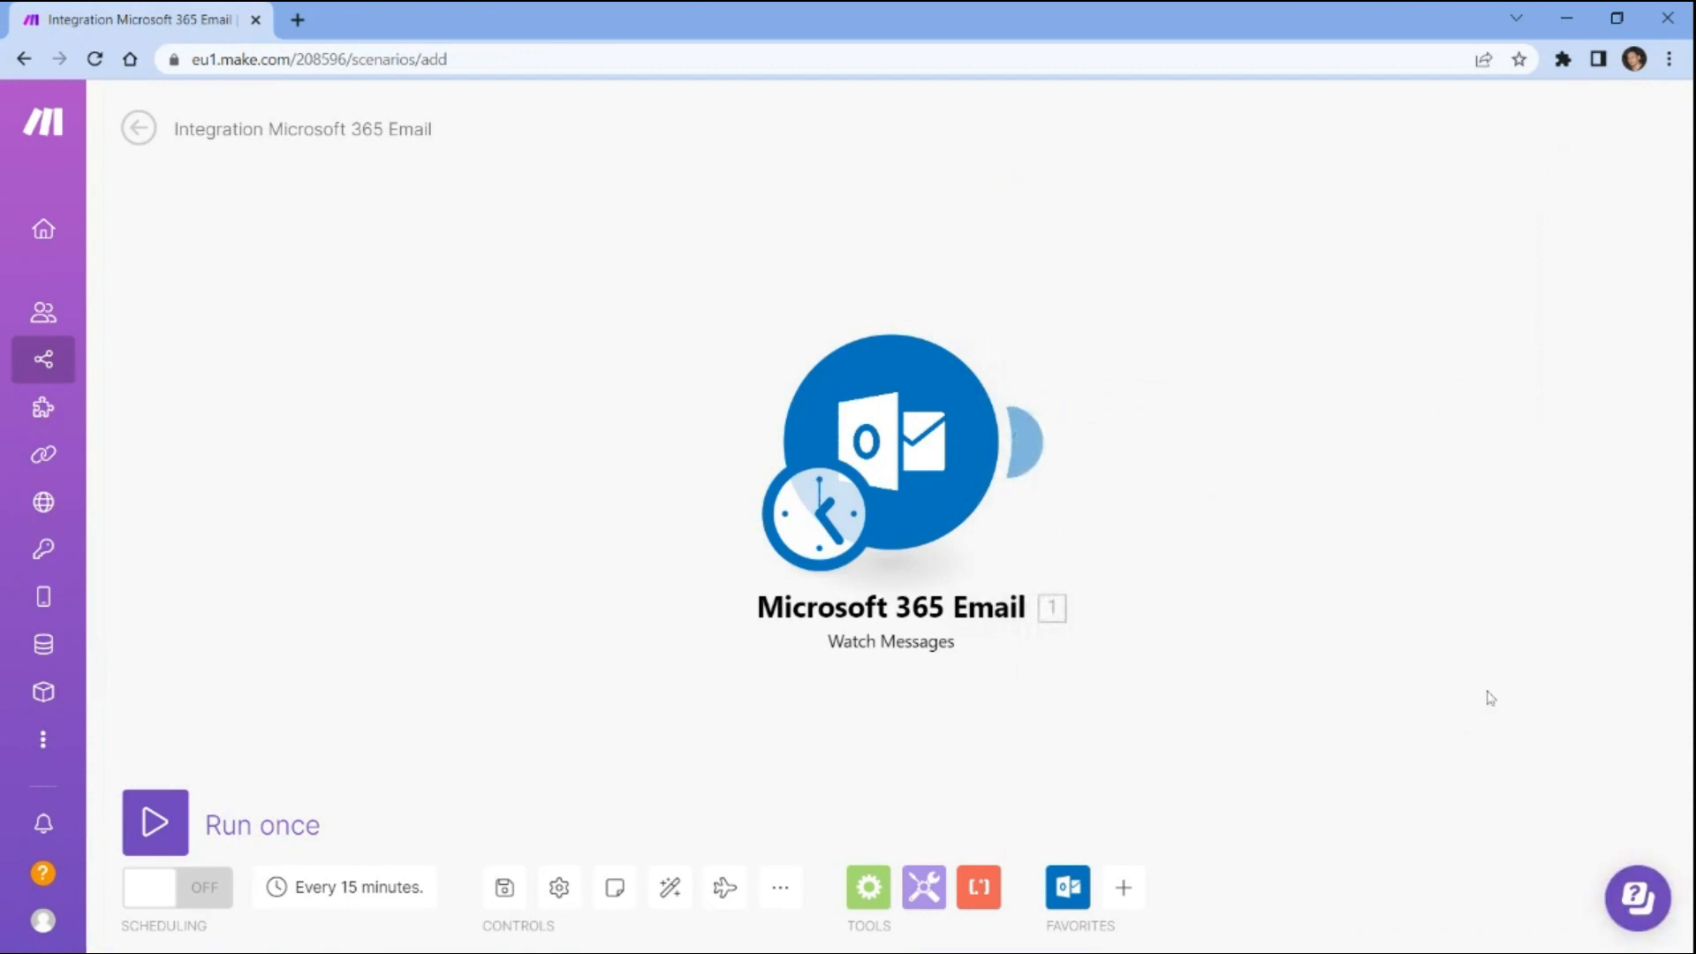
click(157, 828)
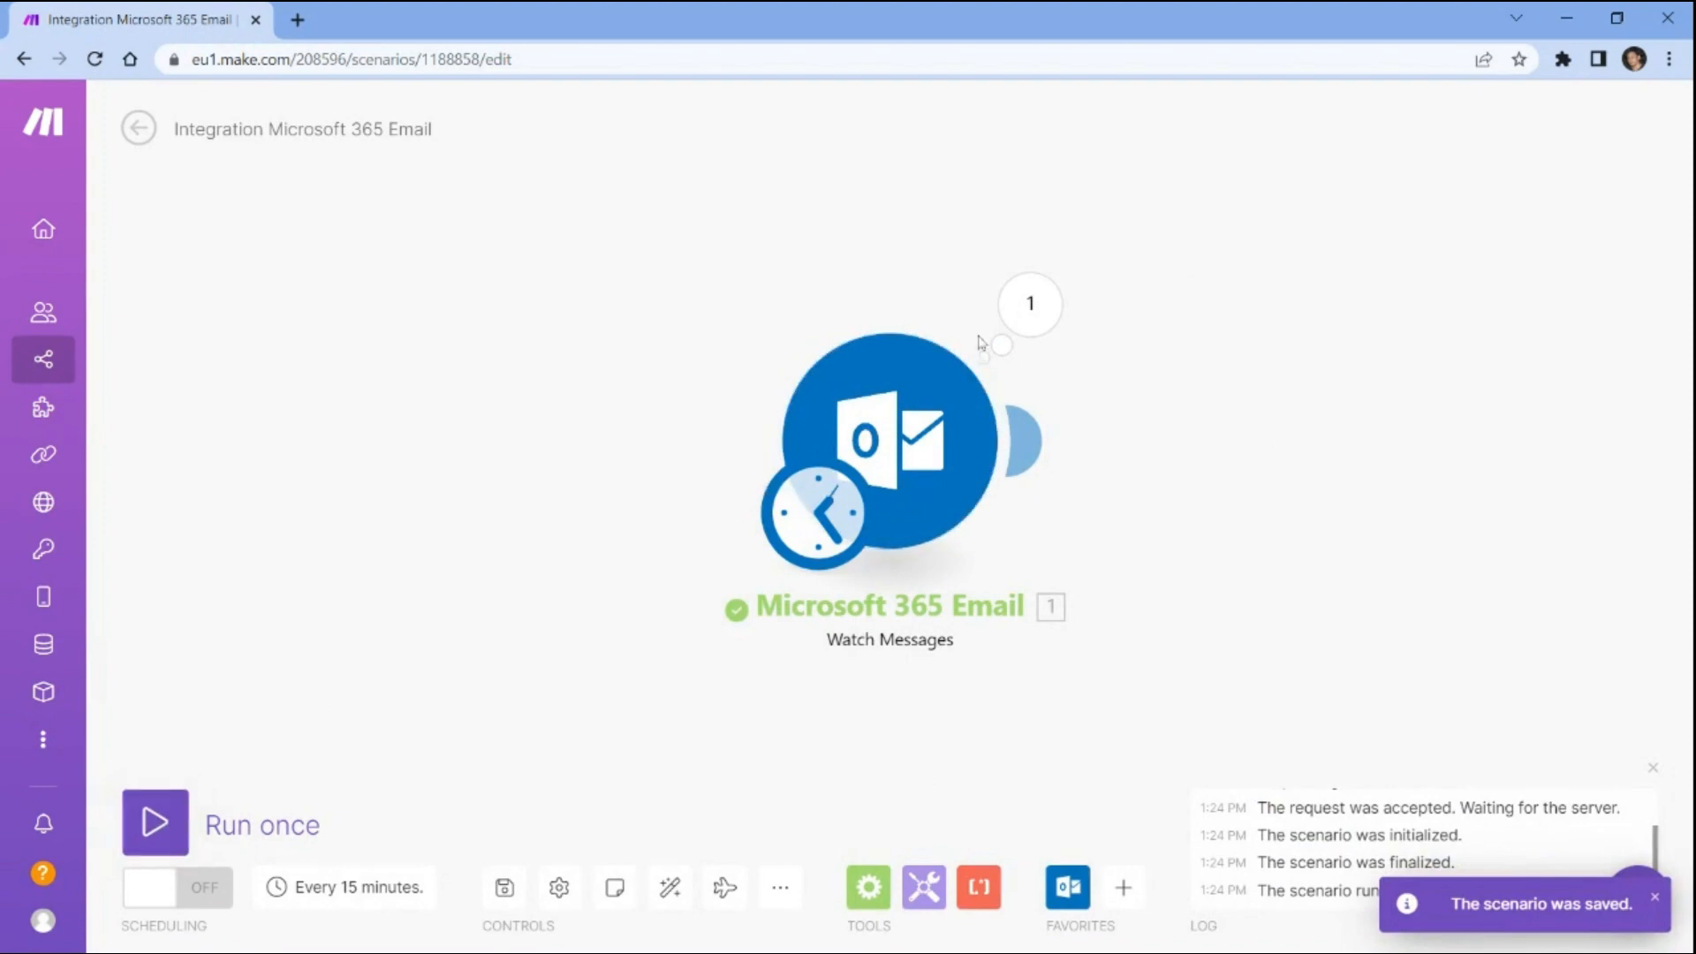
click(1027, 304)
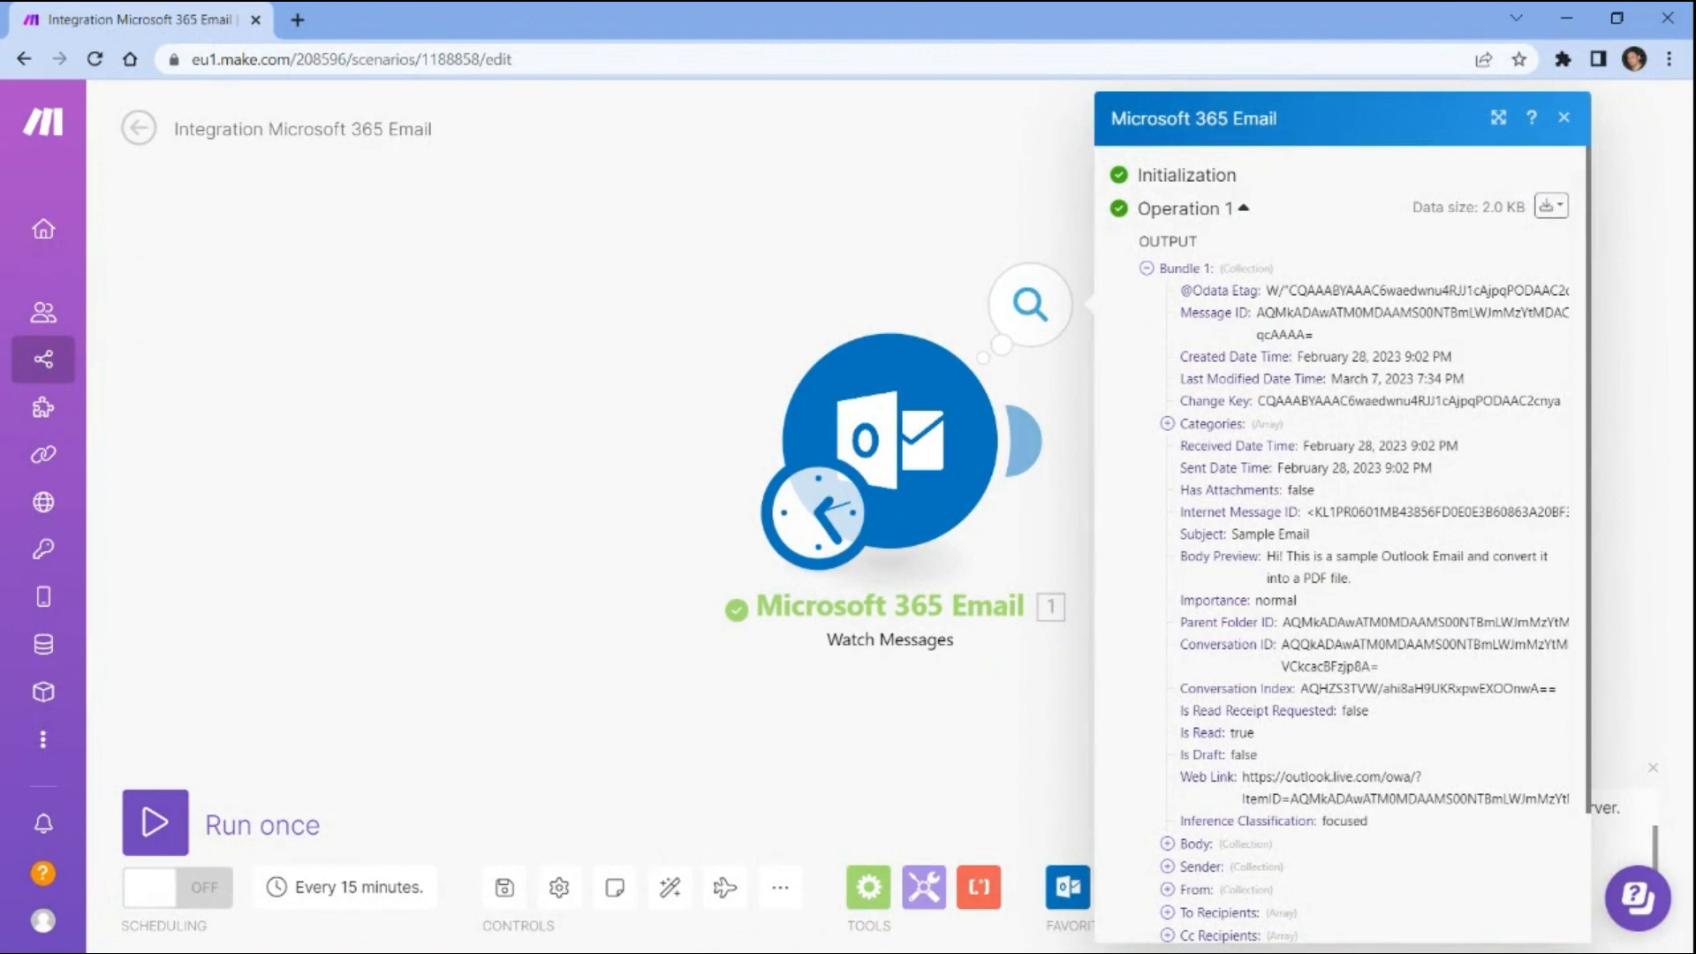
Add a PDF.co Make an API Call module after the Microsoft 365 Email trigger.
click(1027, 445)
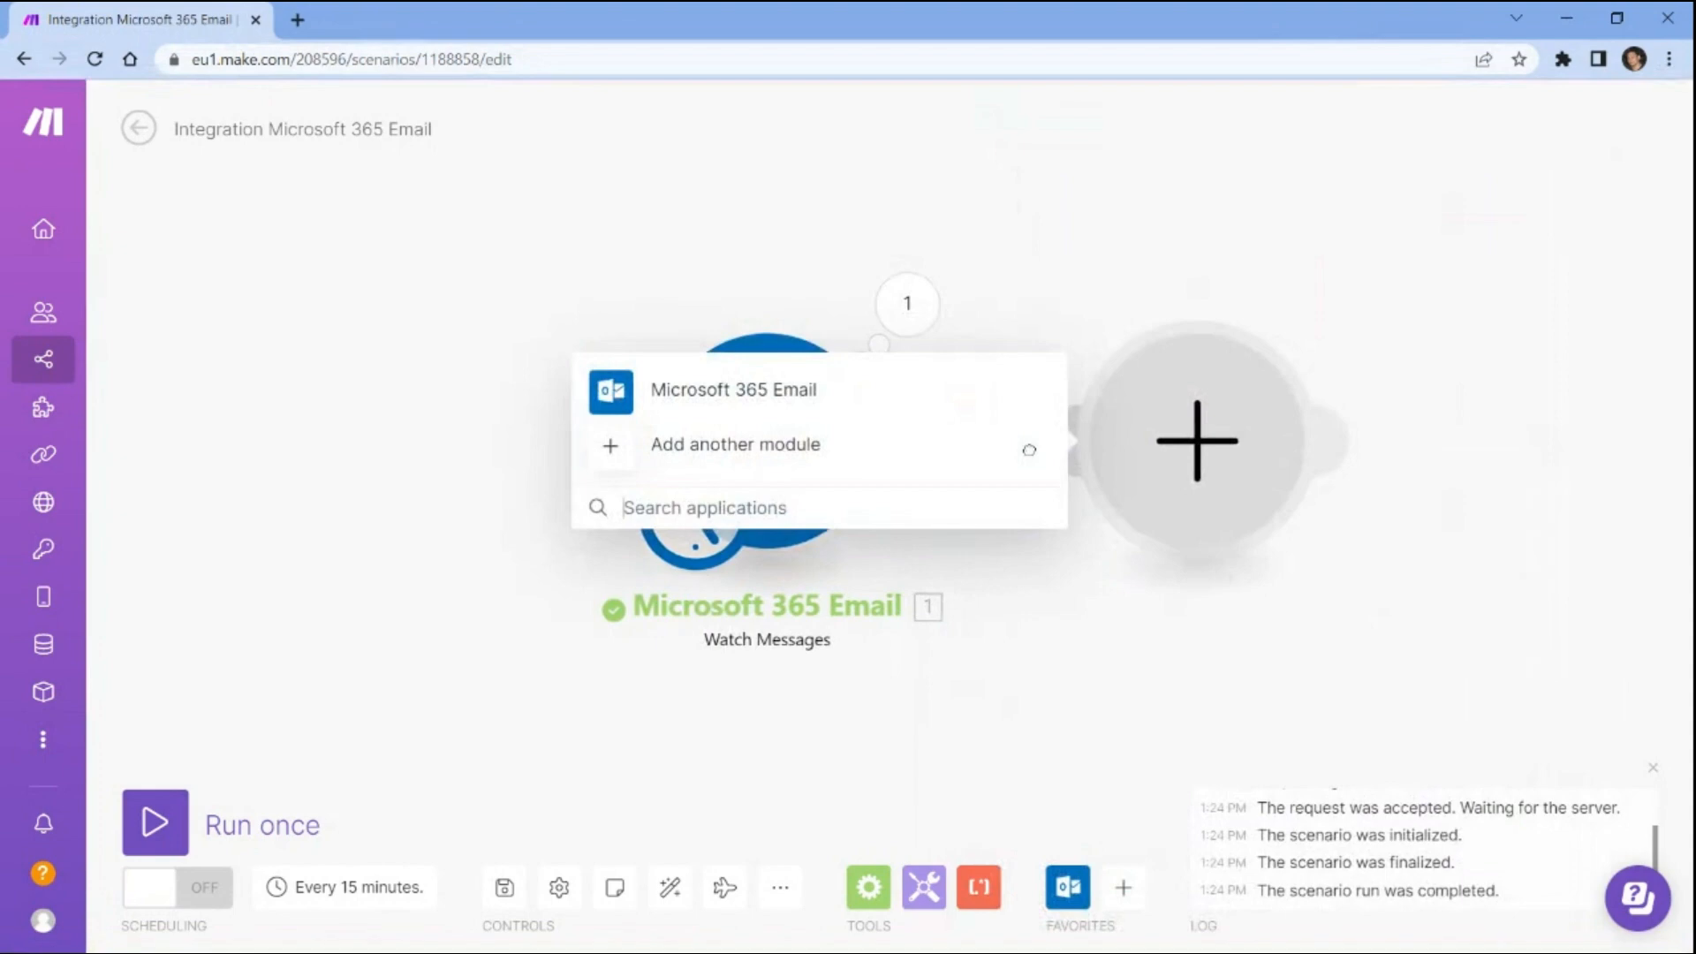
text(pdf.co)
click(696, 377)
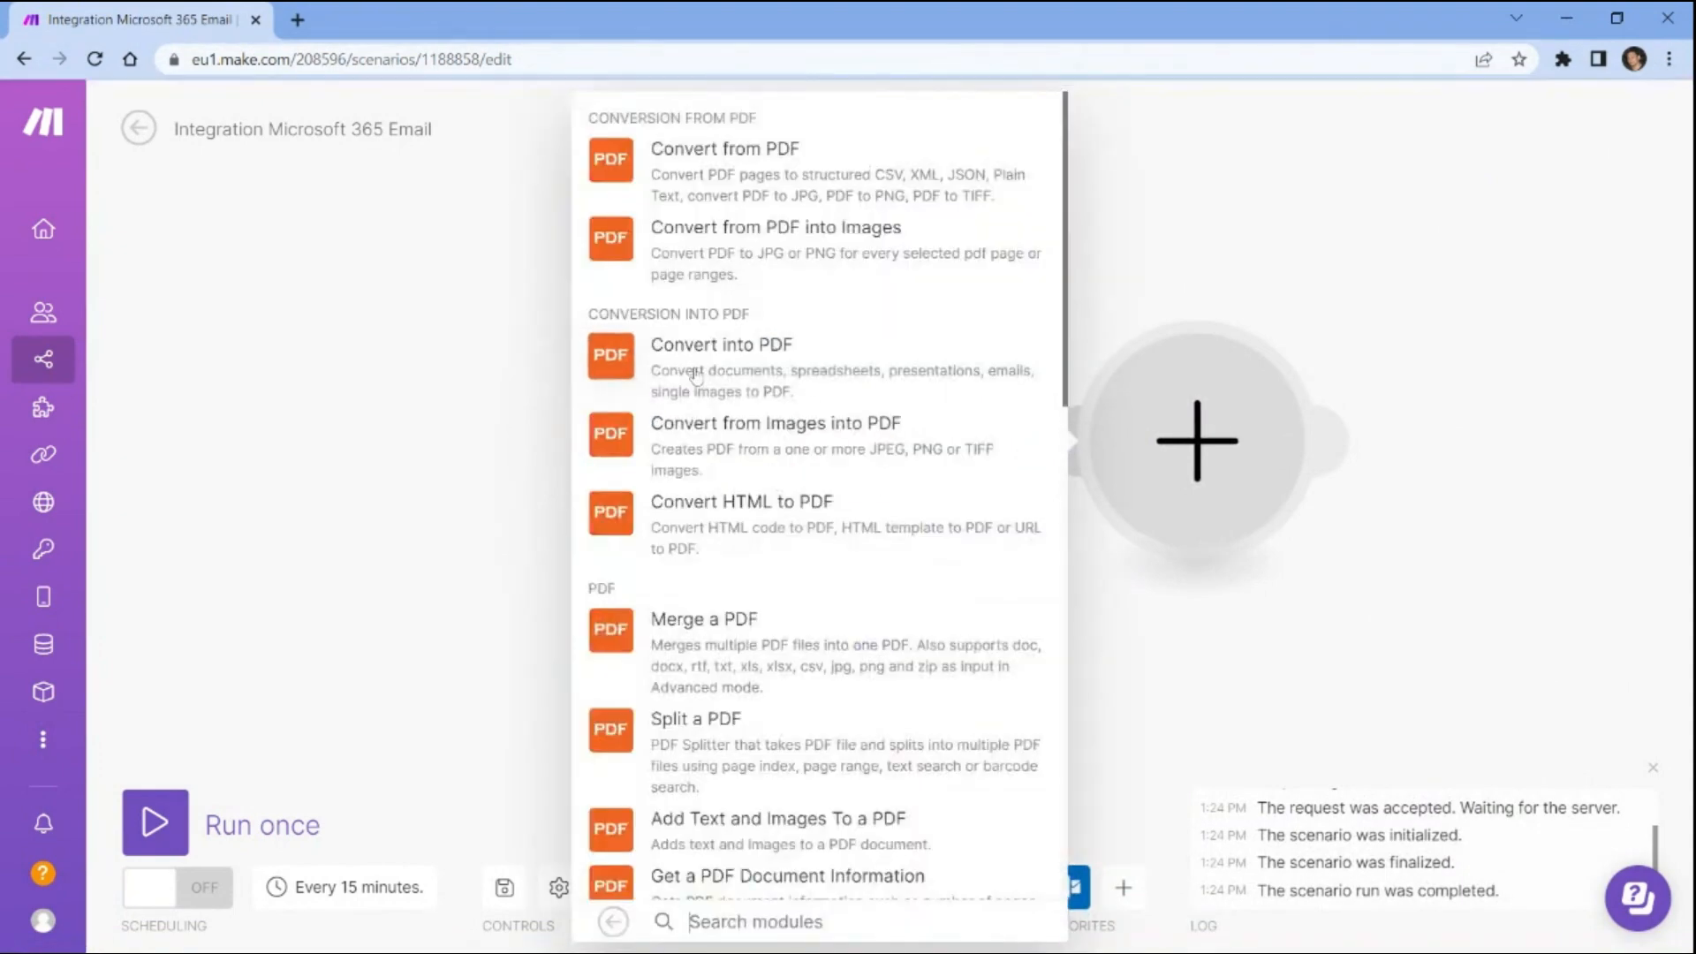
scroll(697, 378, down, 10)
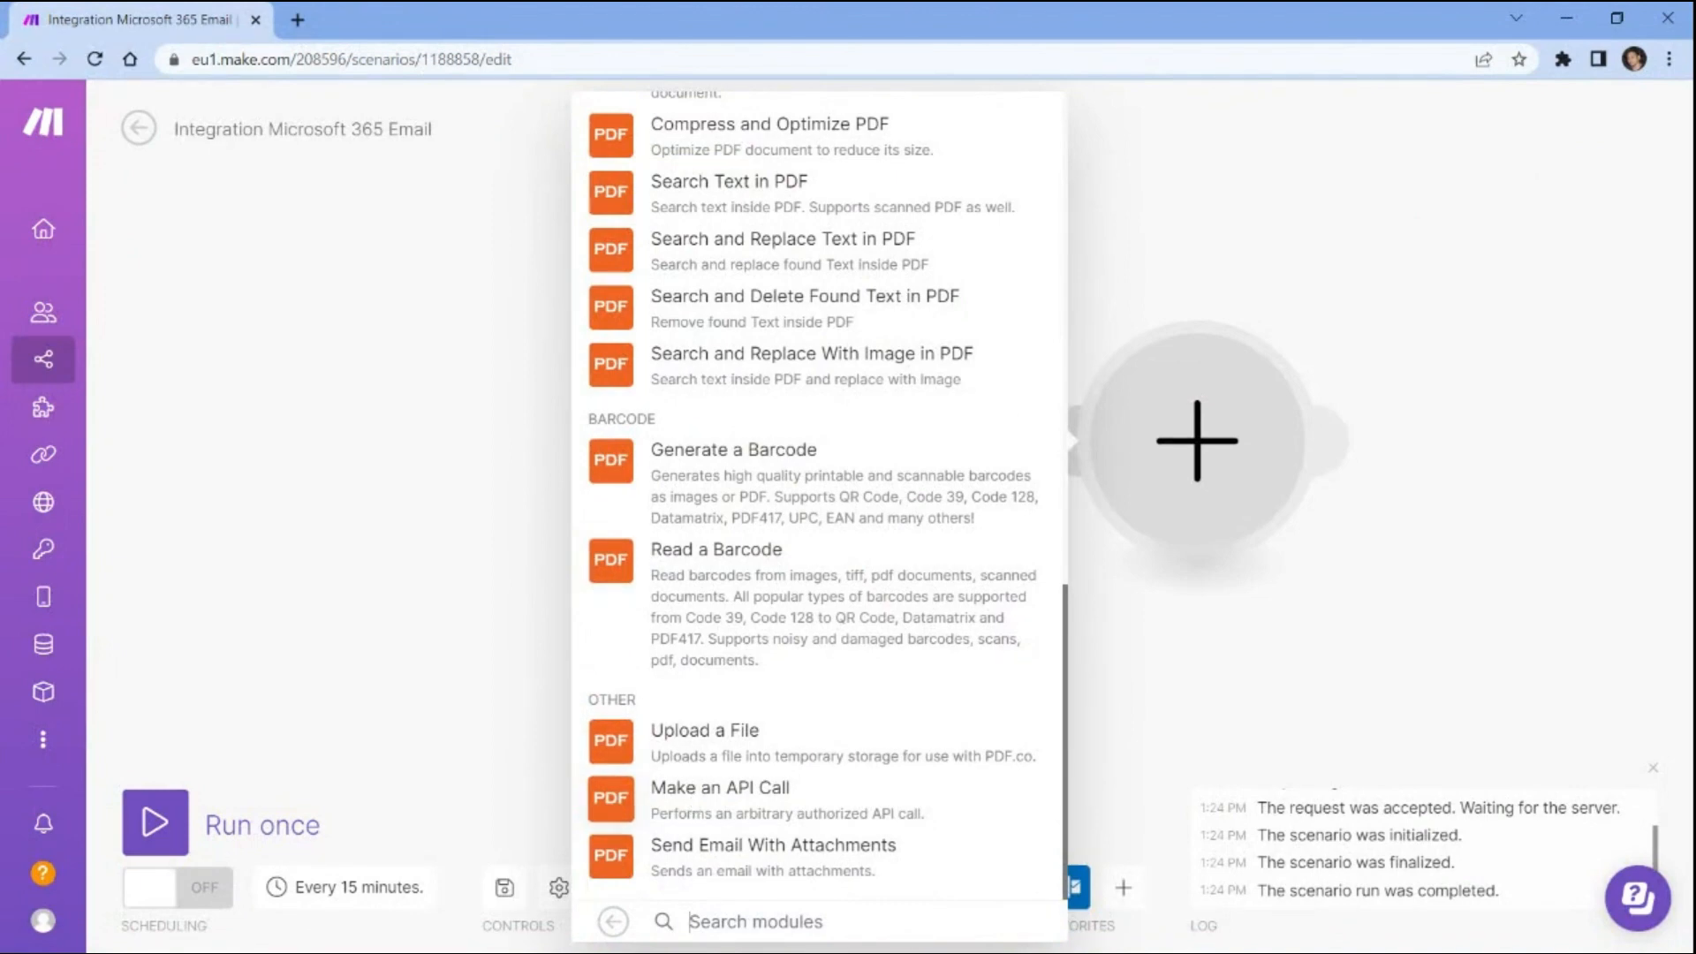
click(695, 800)
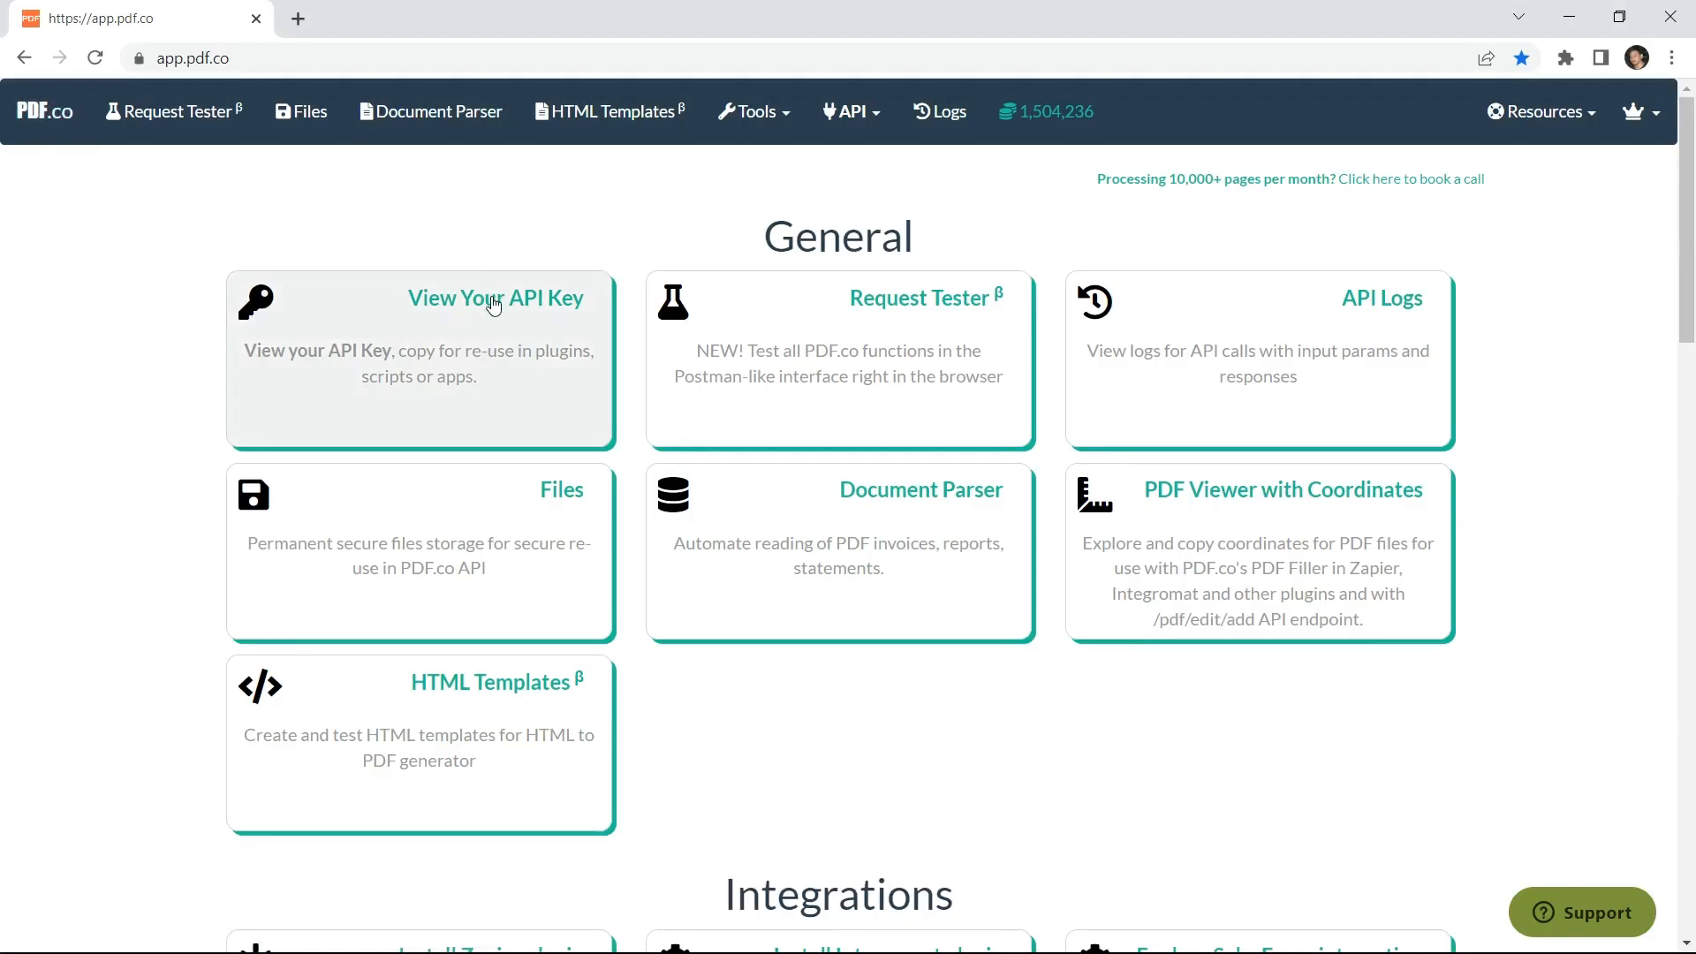
In the PDF.co dashboard, view the account's API key and copy it to the clipboard.
click(493, 305)
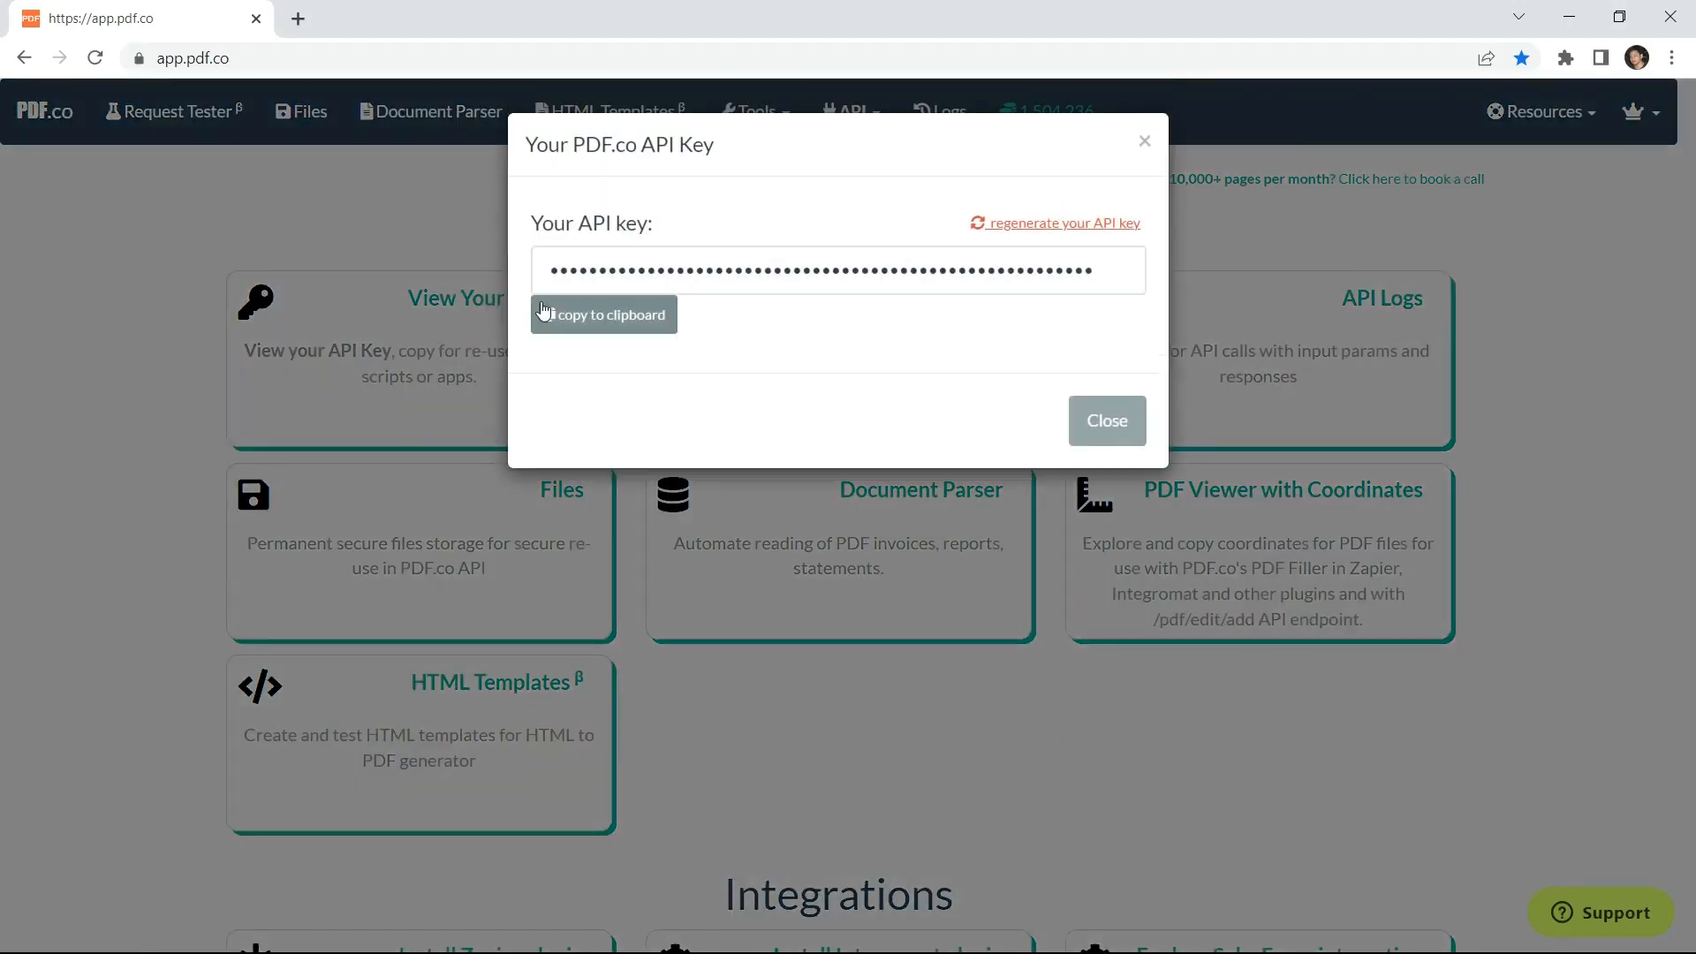
click(603, 318)
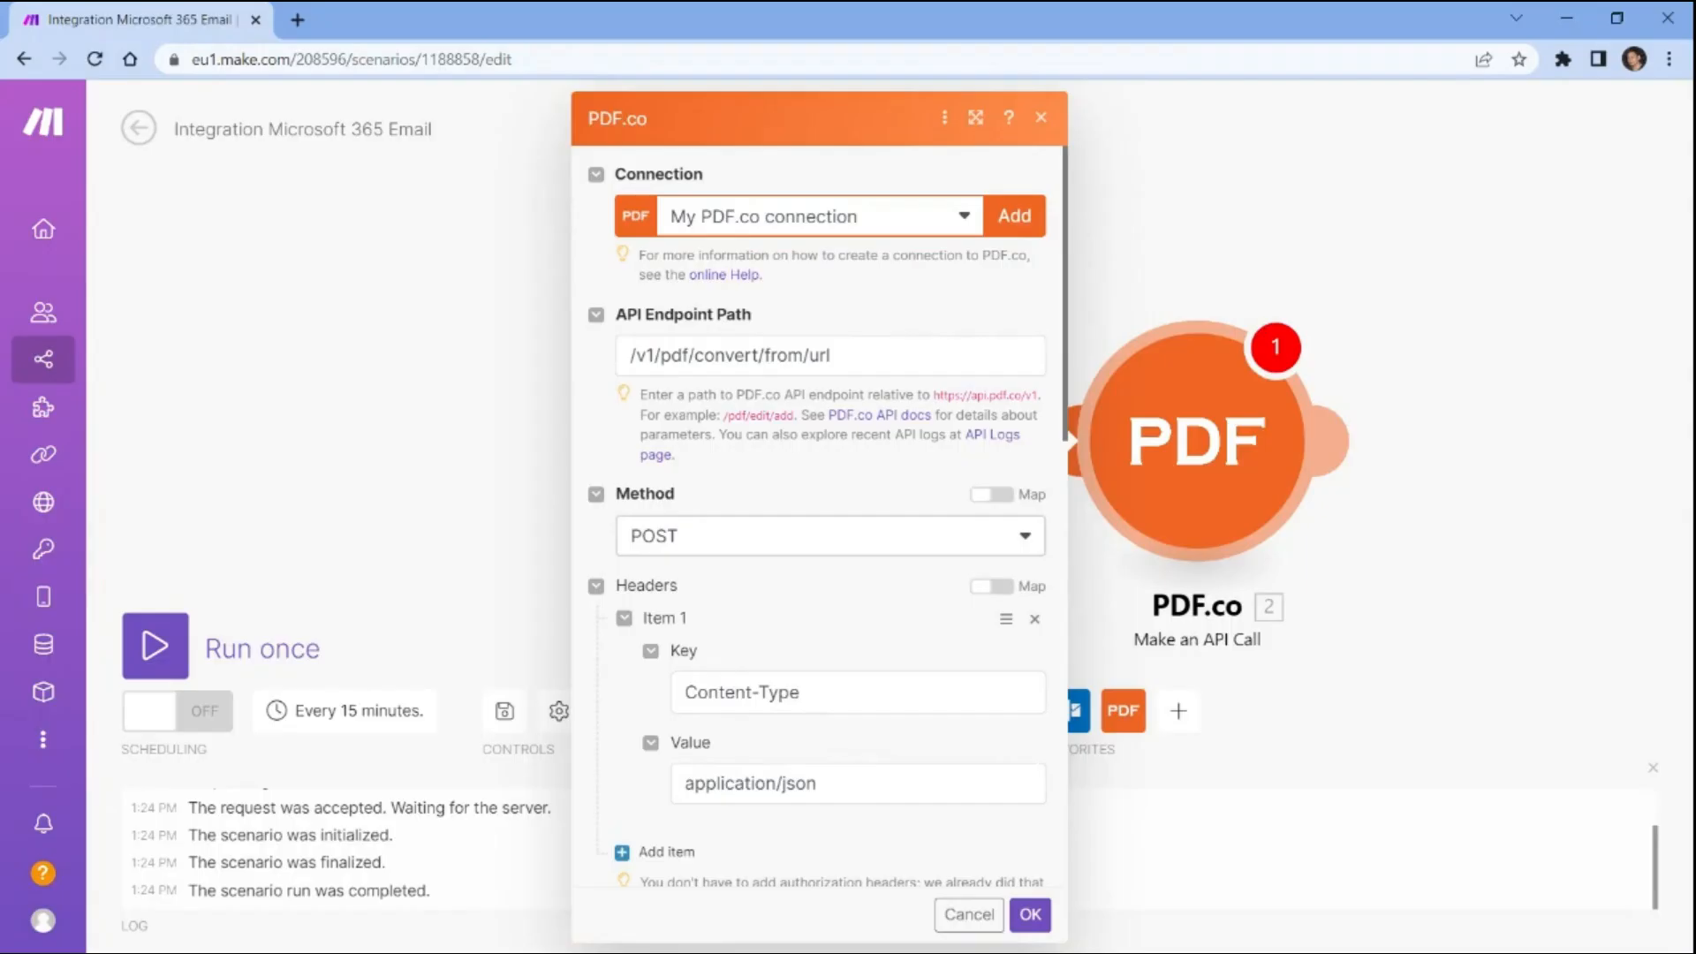
Set the PDF.co module's API endpoint path to /v1/pdf/convert/from/html.
click(826, 354)
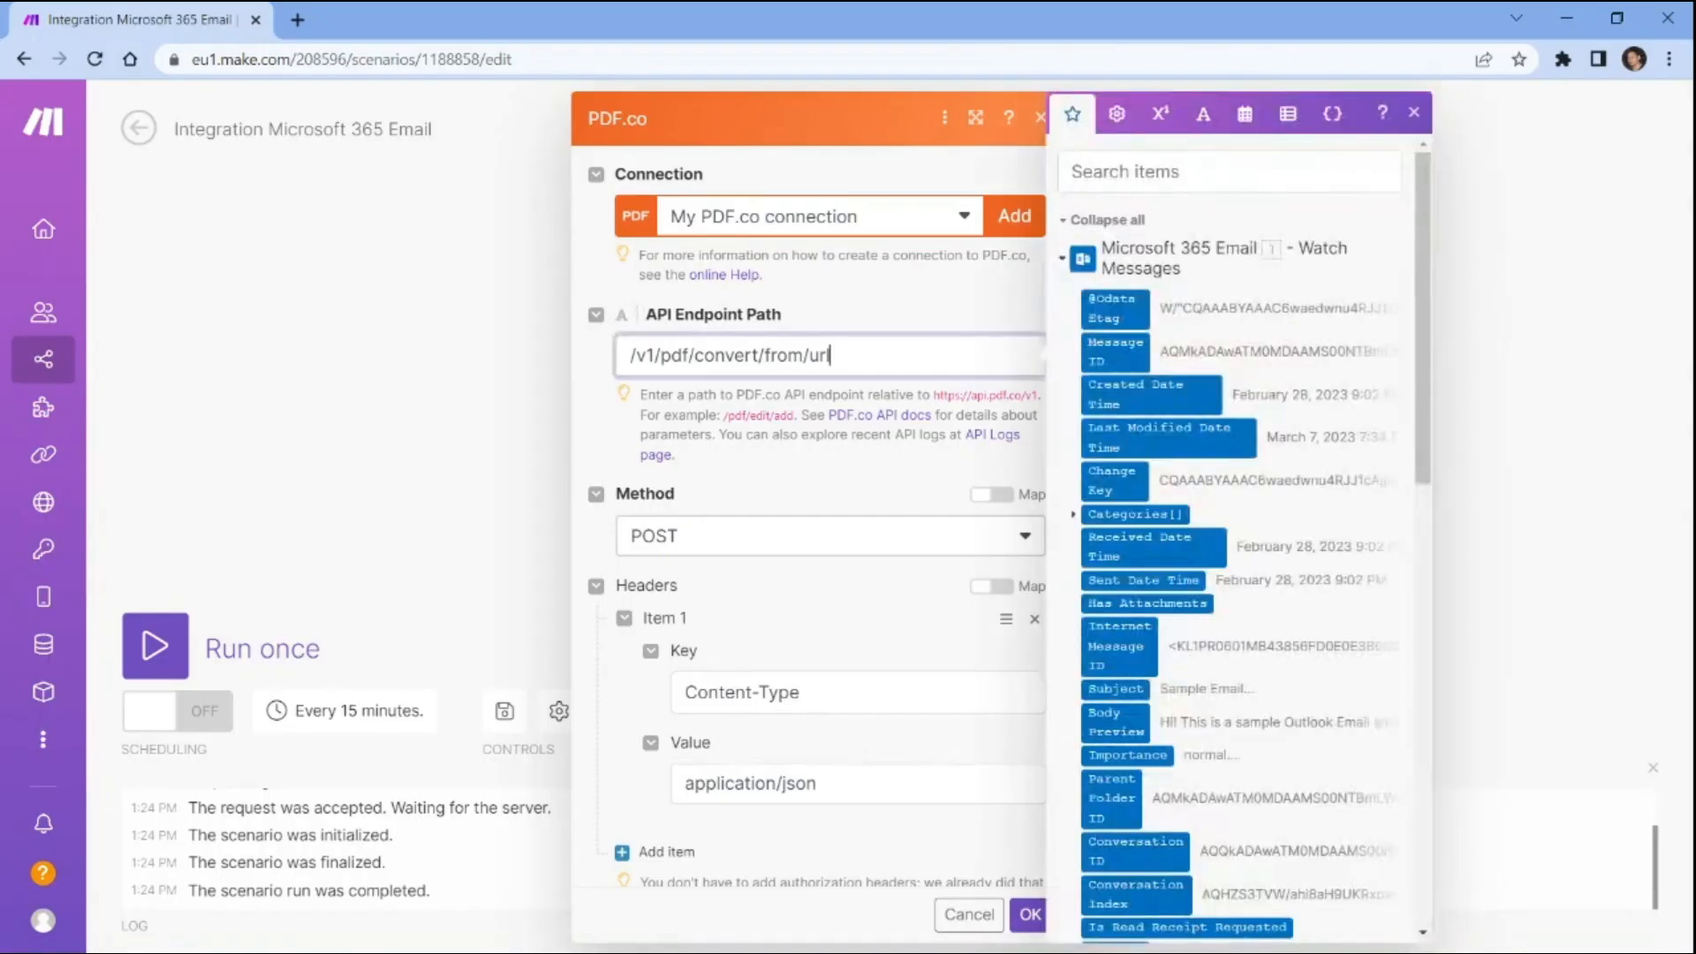
key(BackSpace)
key(BackSpace)
text(html)
Add a request body item with the key "html" and map its value to the email's Body: Content.
scroll(817, 516, down, 10)
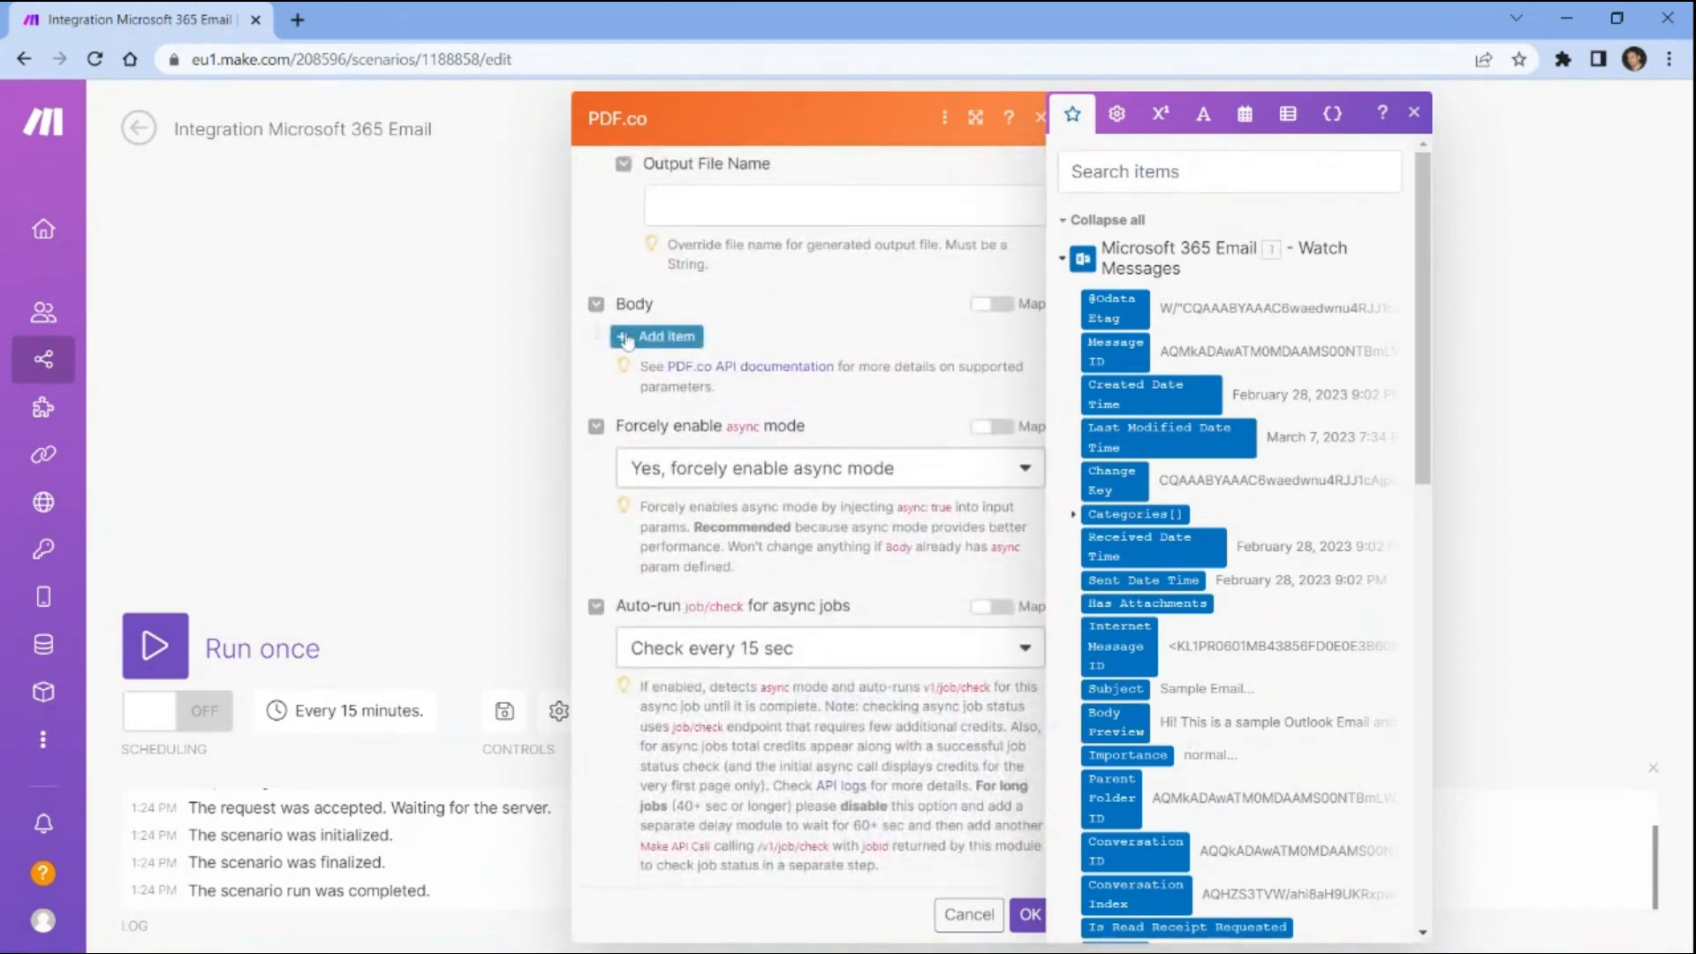
click(626, 339)
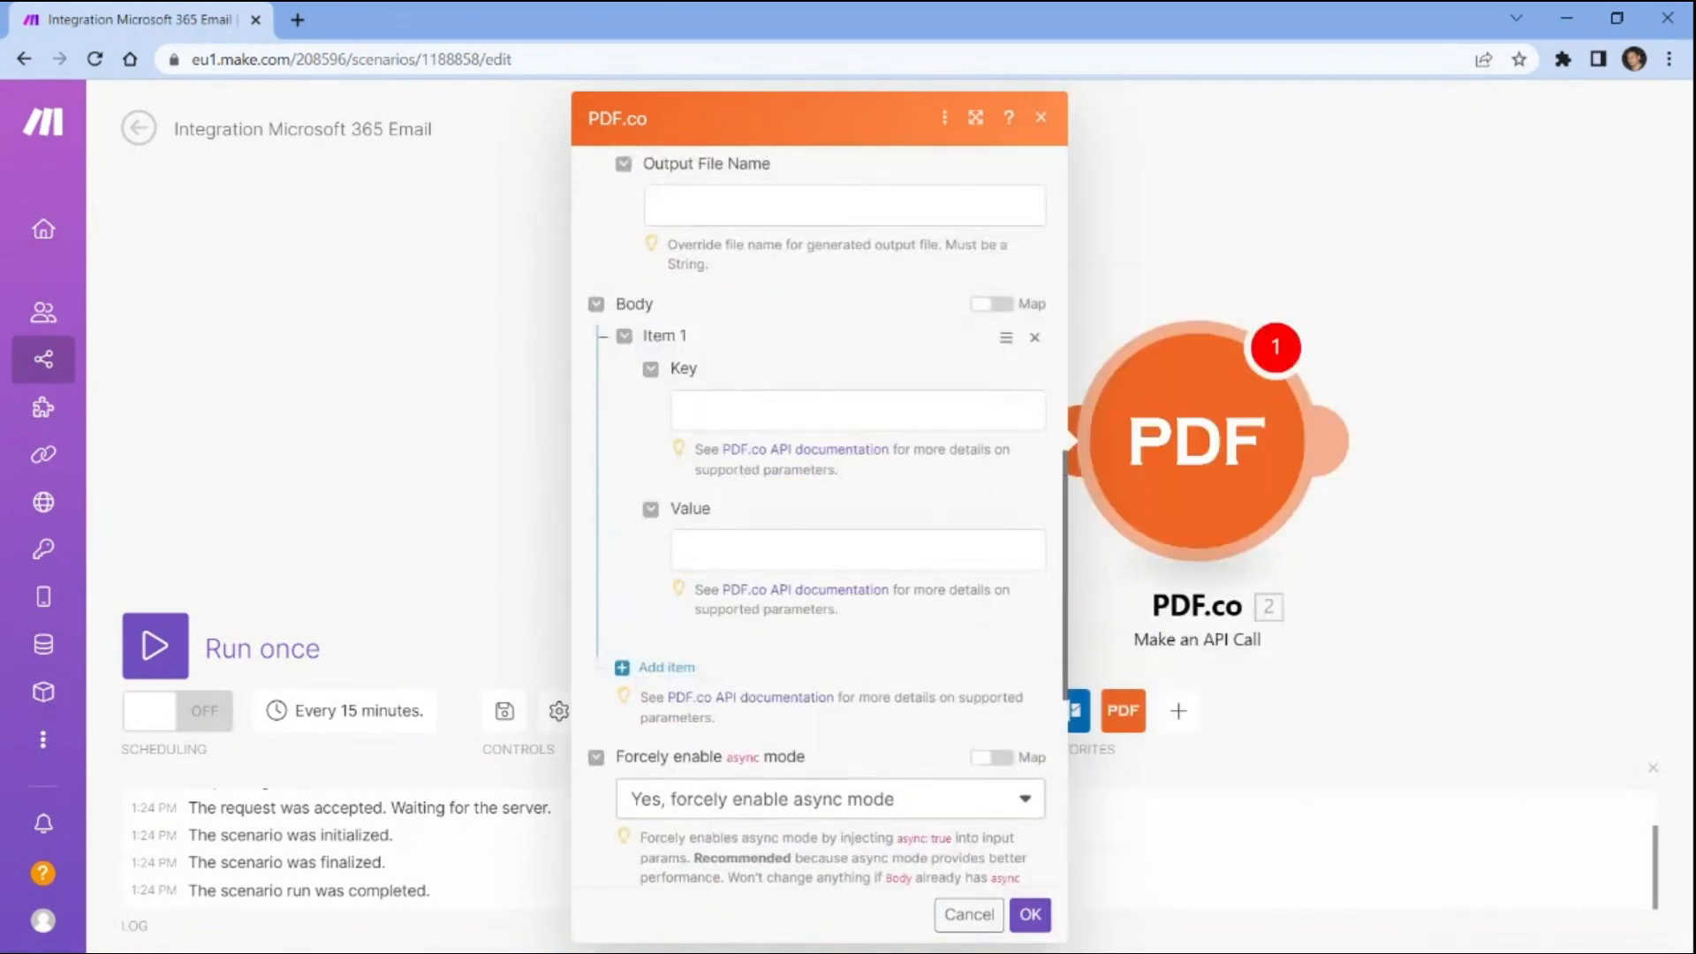
click(795, 409)
text(html)
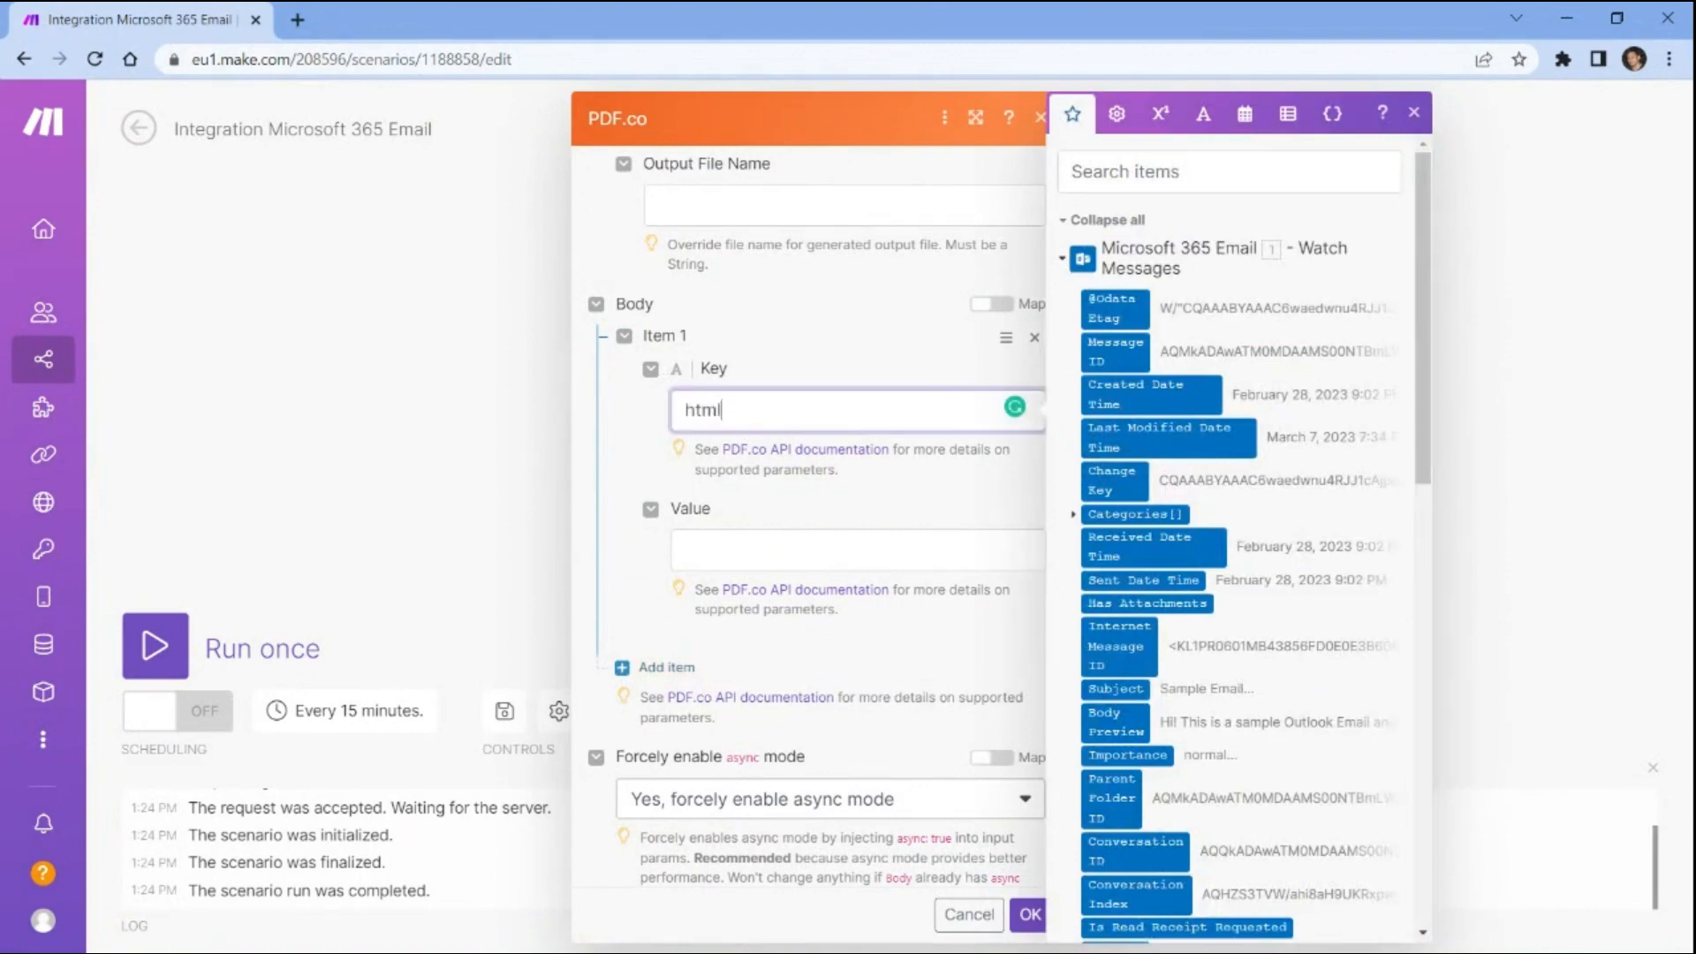
click(707, 550)
scroll(1129, 621, down, 6)
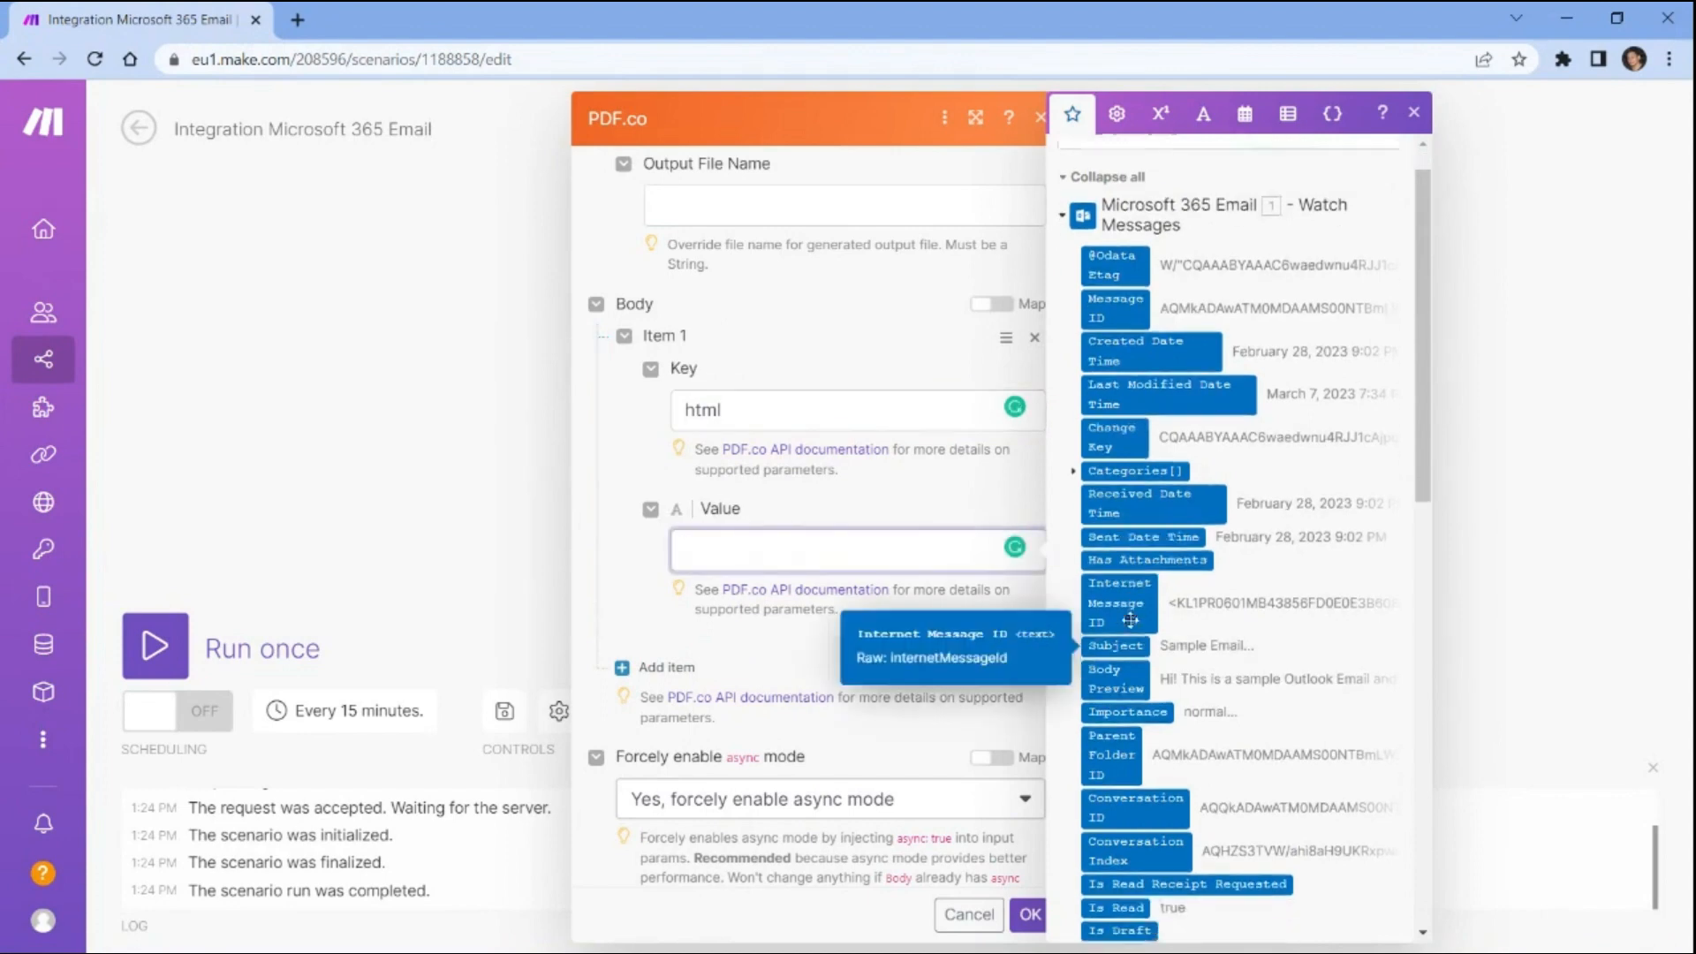
scroll(1130, 621, down, 1)
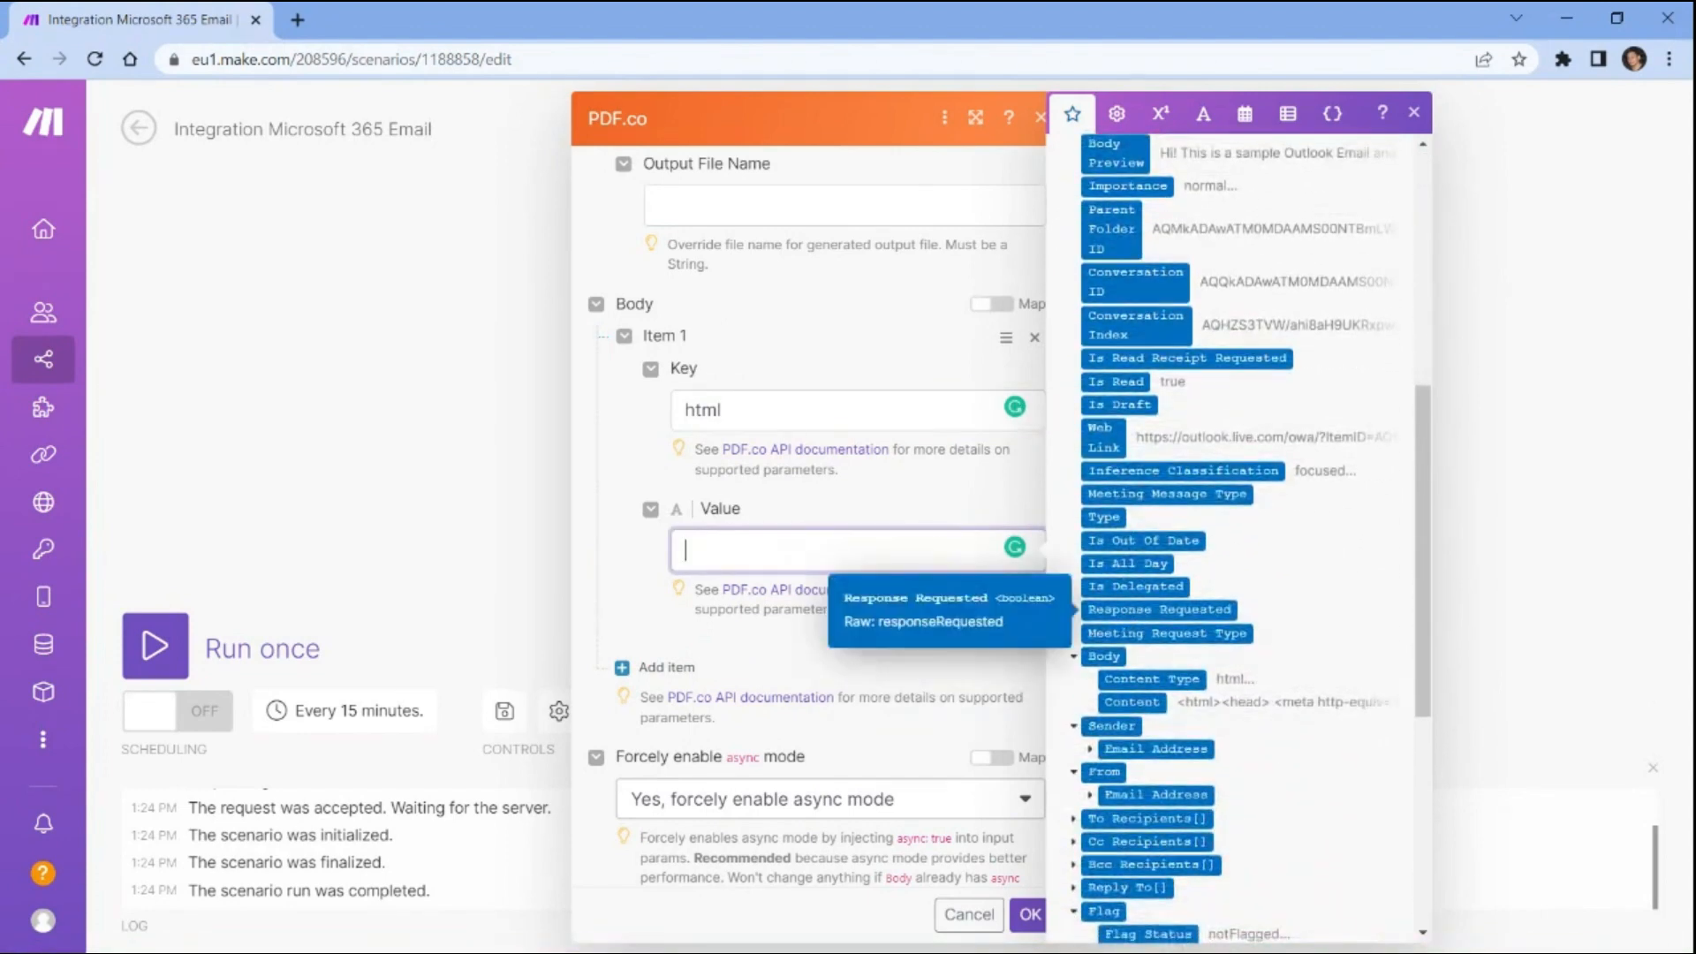
click(1139, 703)
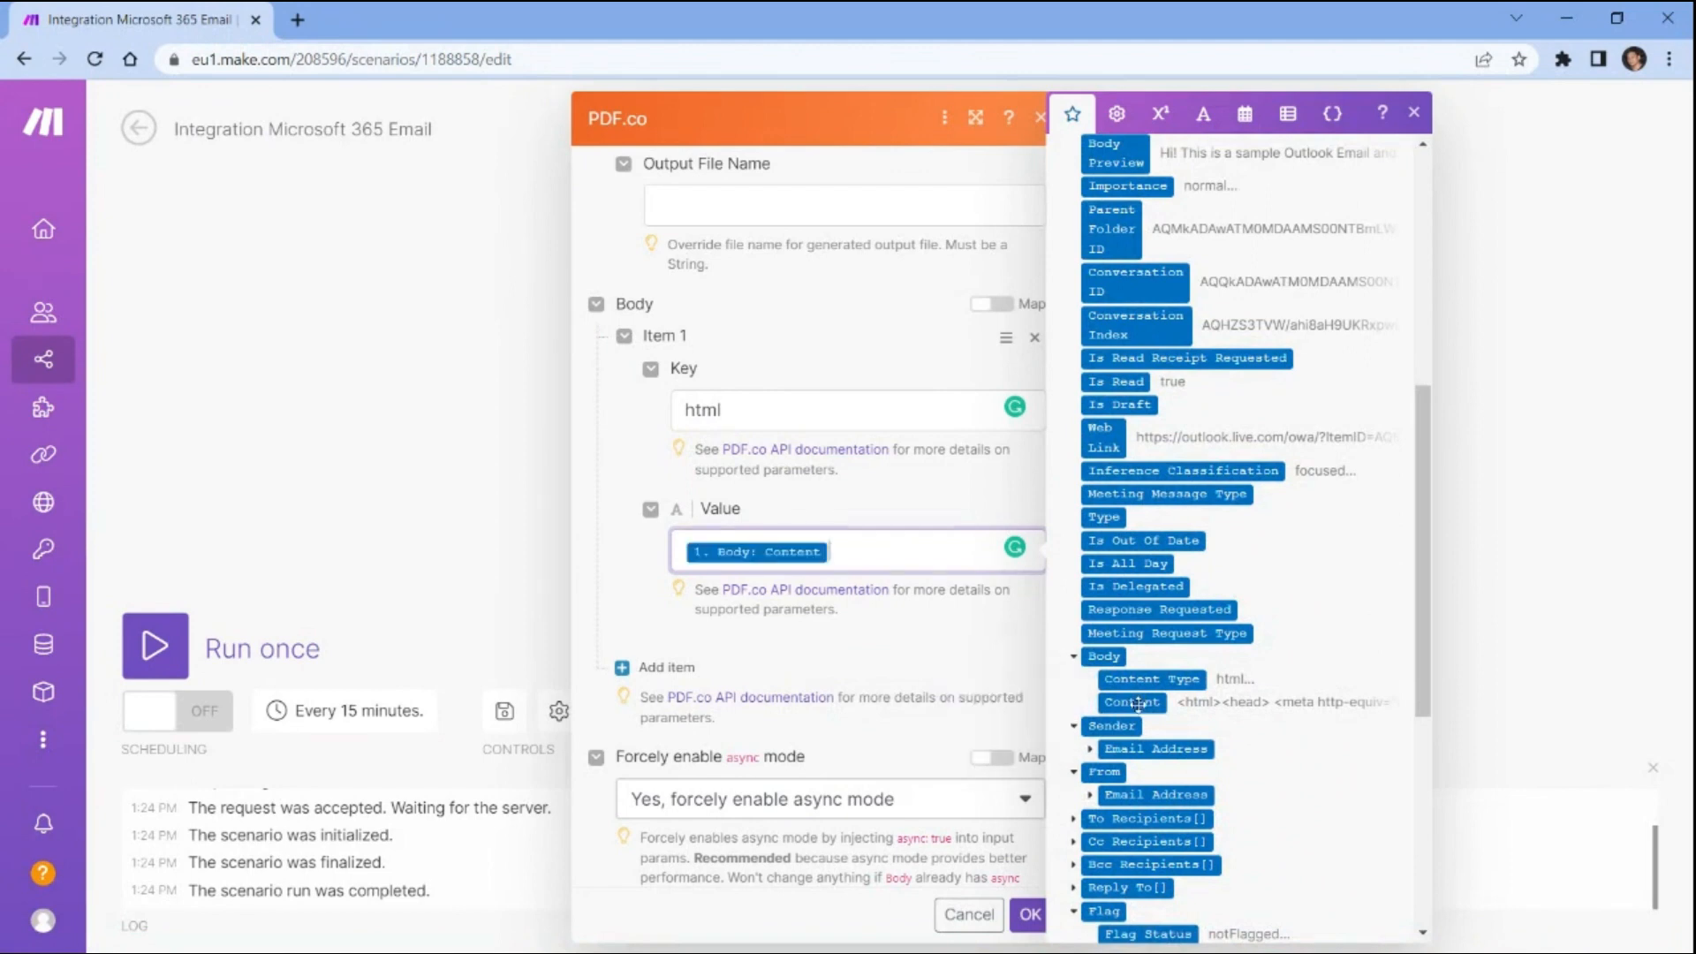
Add a second request body item with the key "name" and value "Generated_PDF", and save the PDF.co module settings.
click(662, 667)
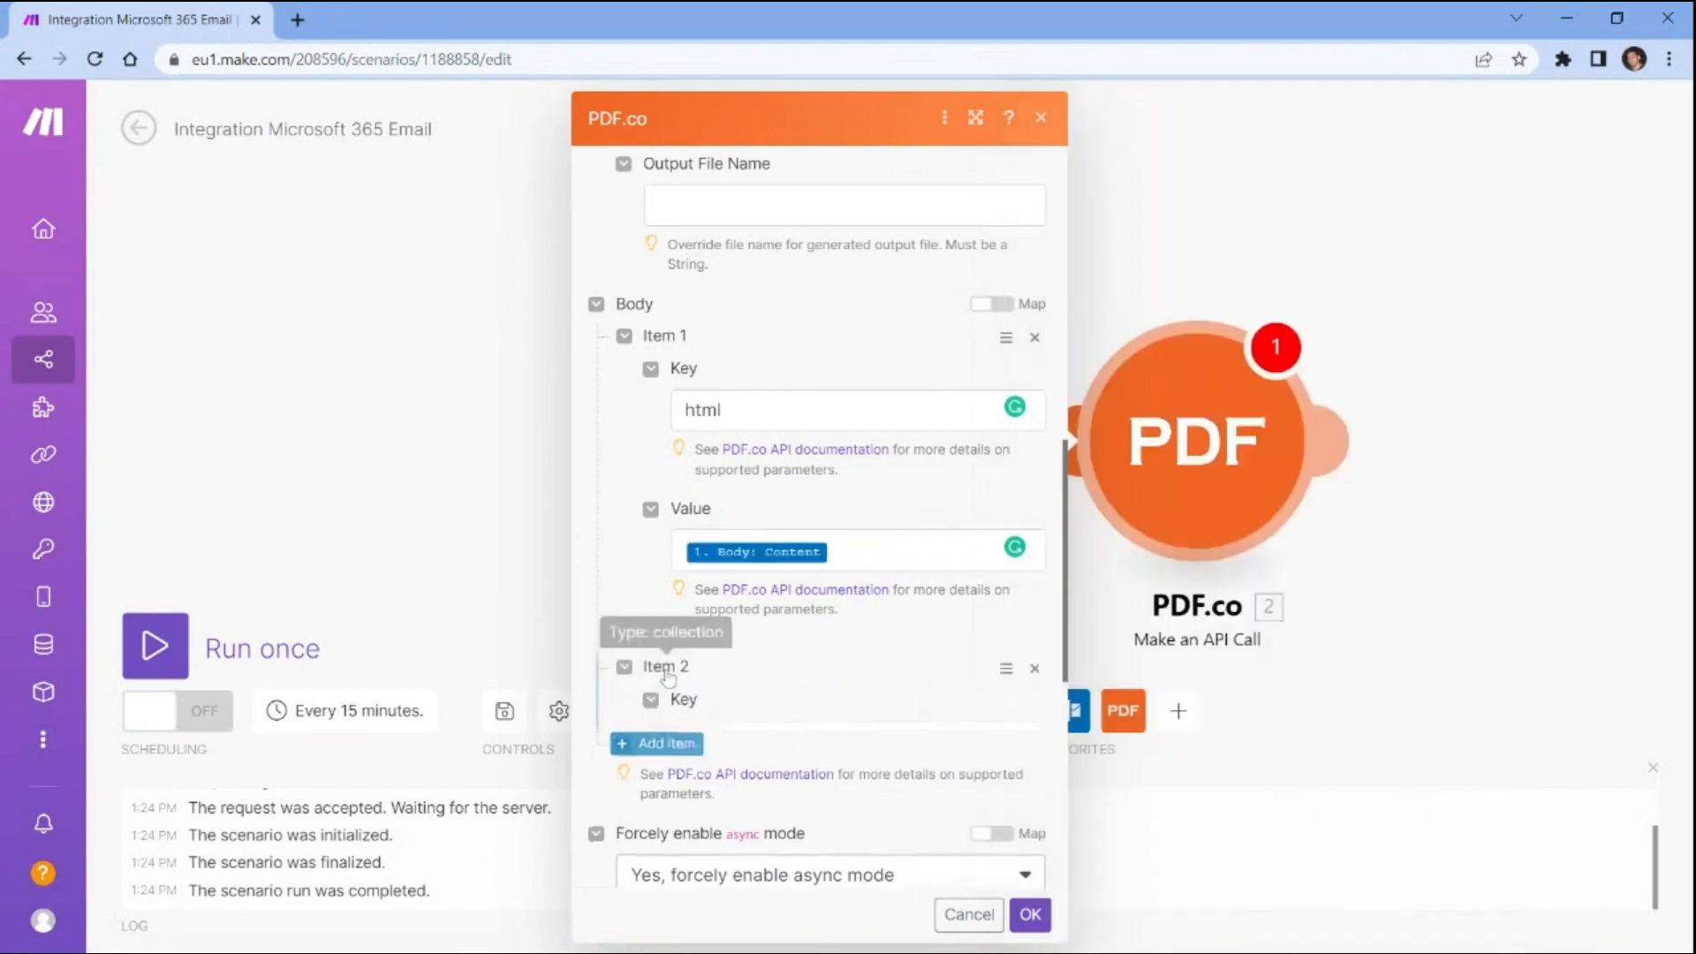
click(848, 741)
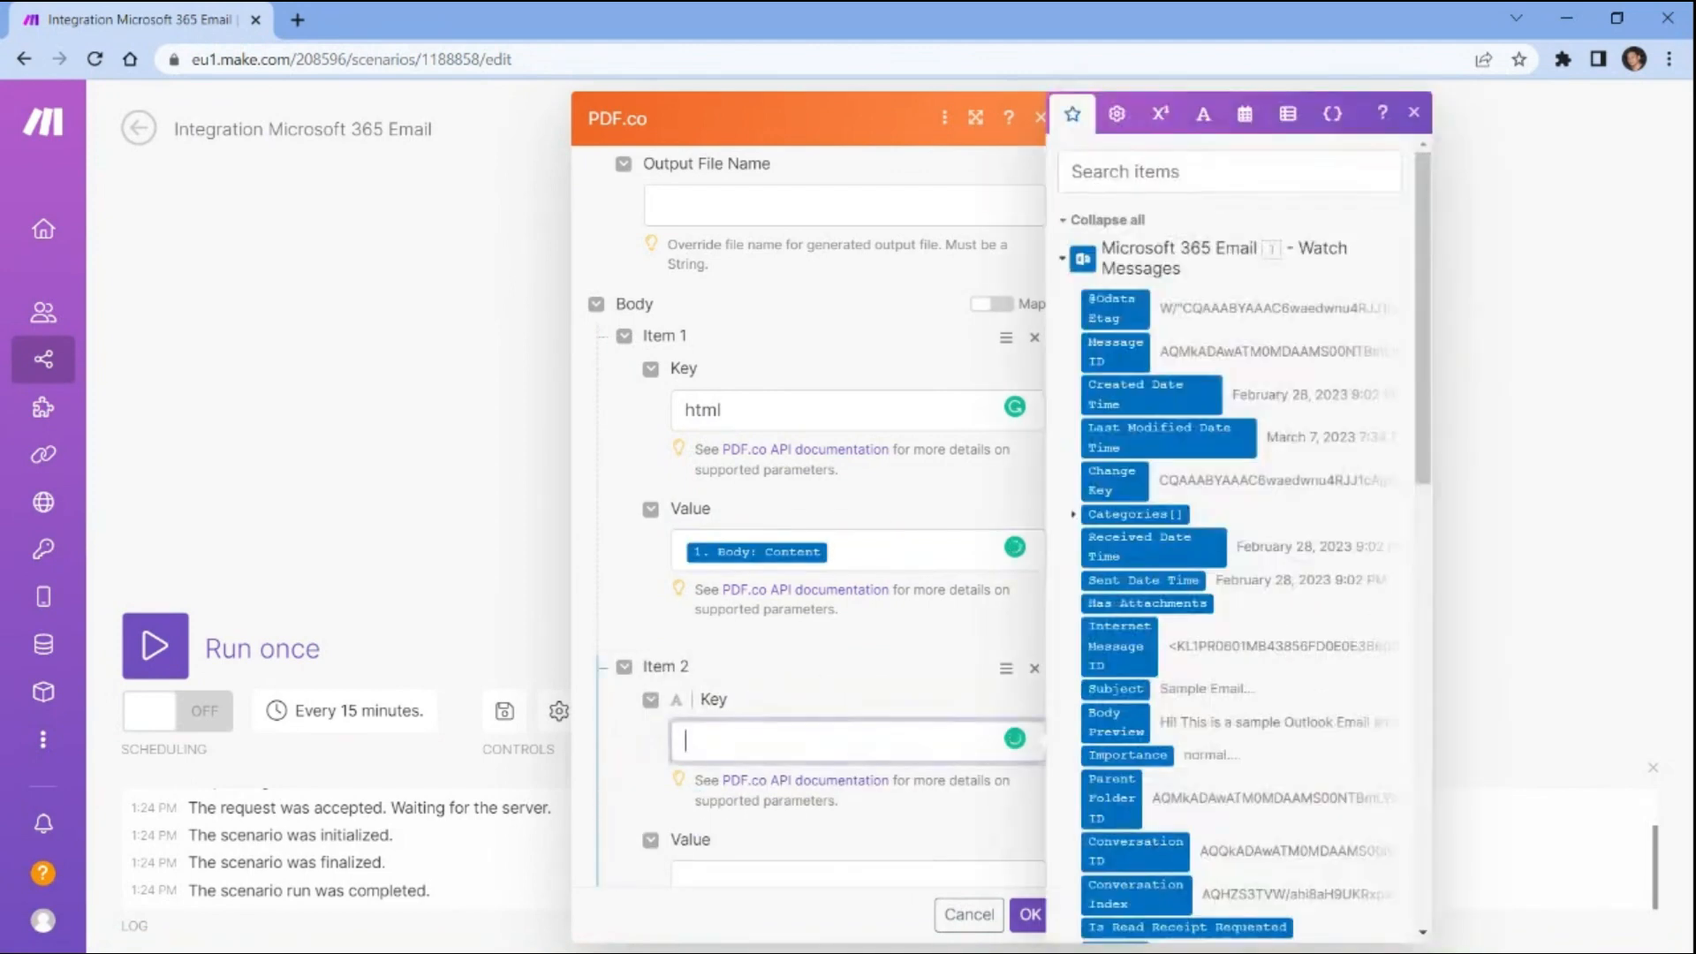
text(name)
key(Tab)
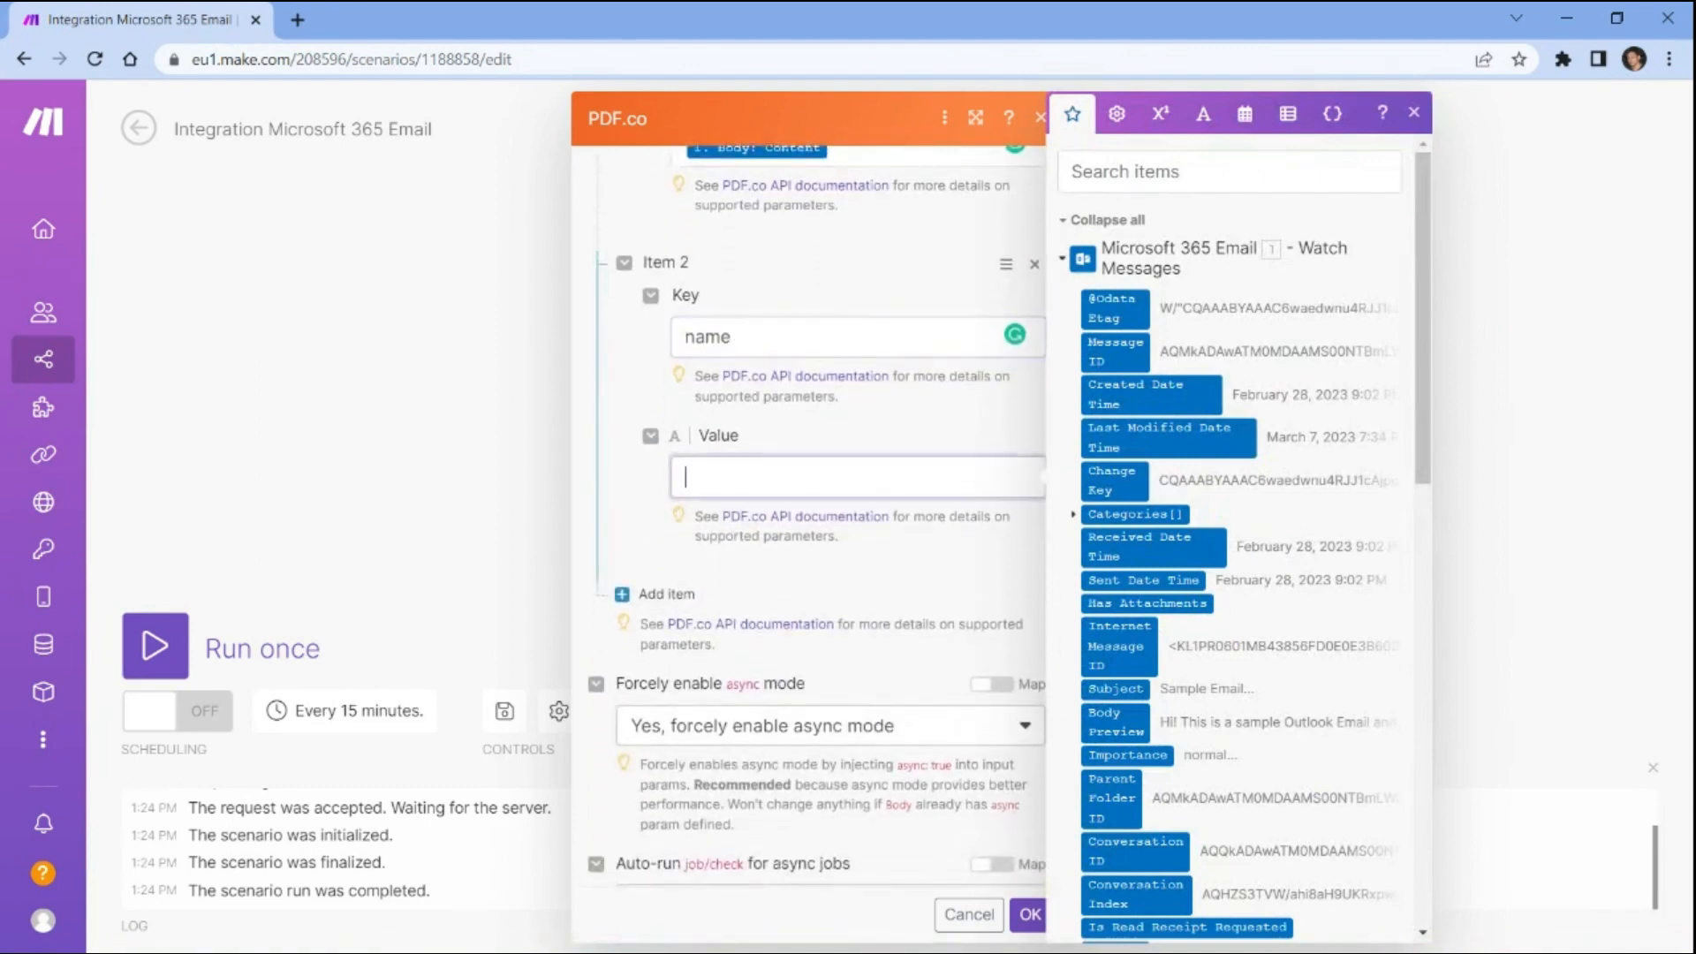
text(Gene)
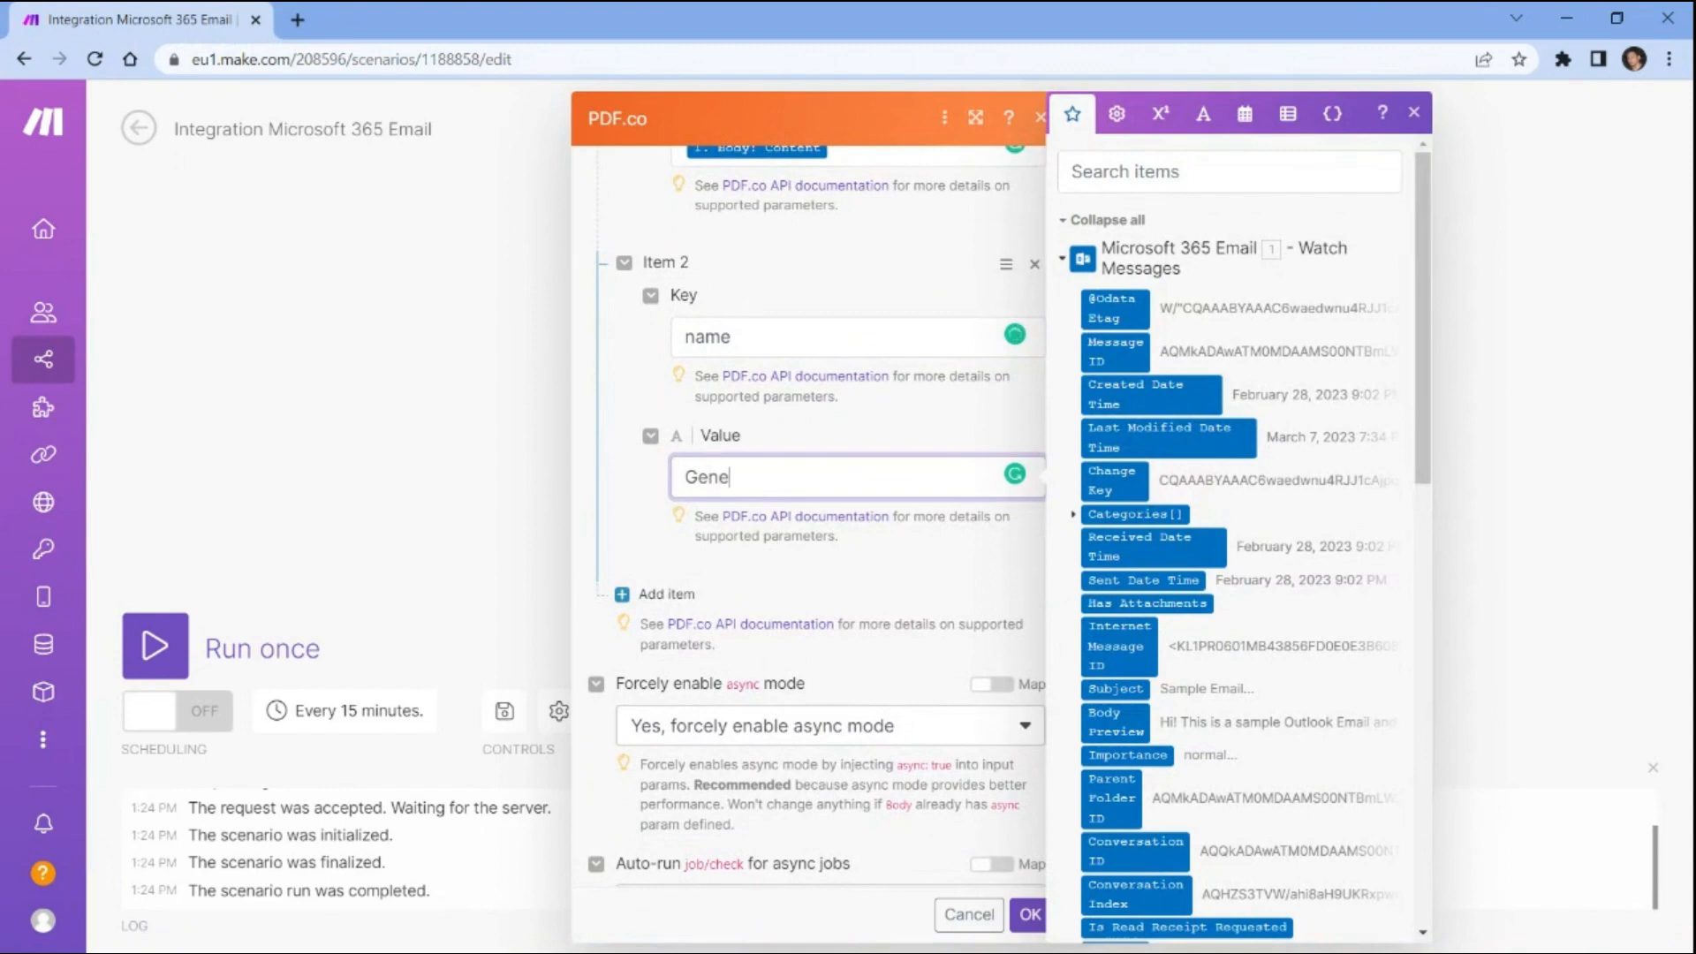
text(rated_PDF)
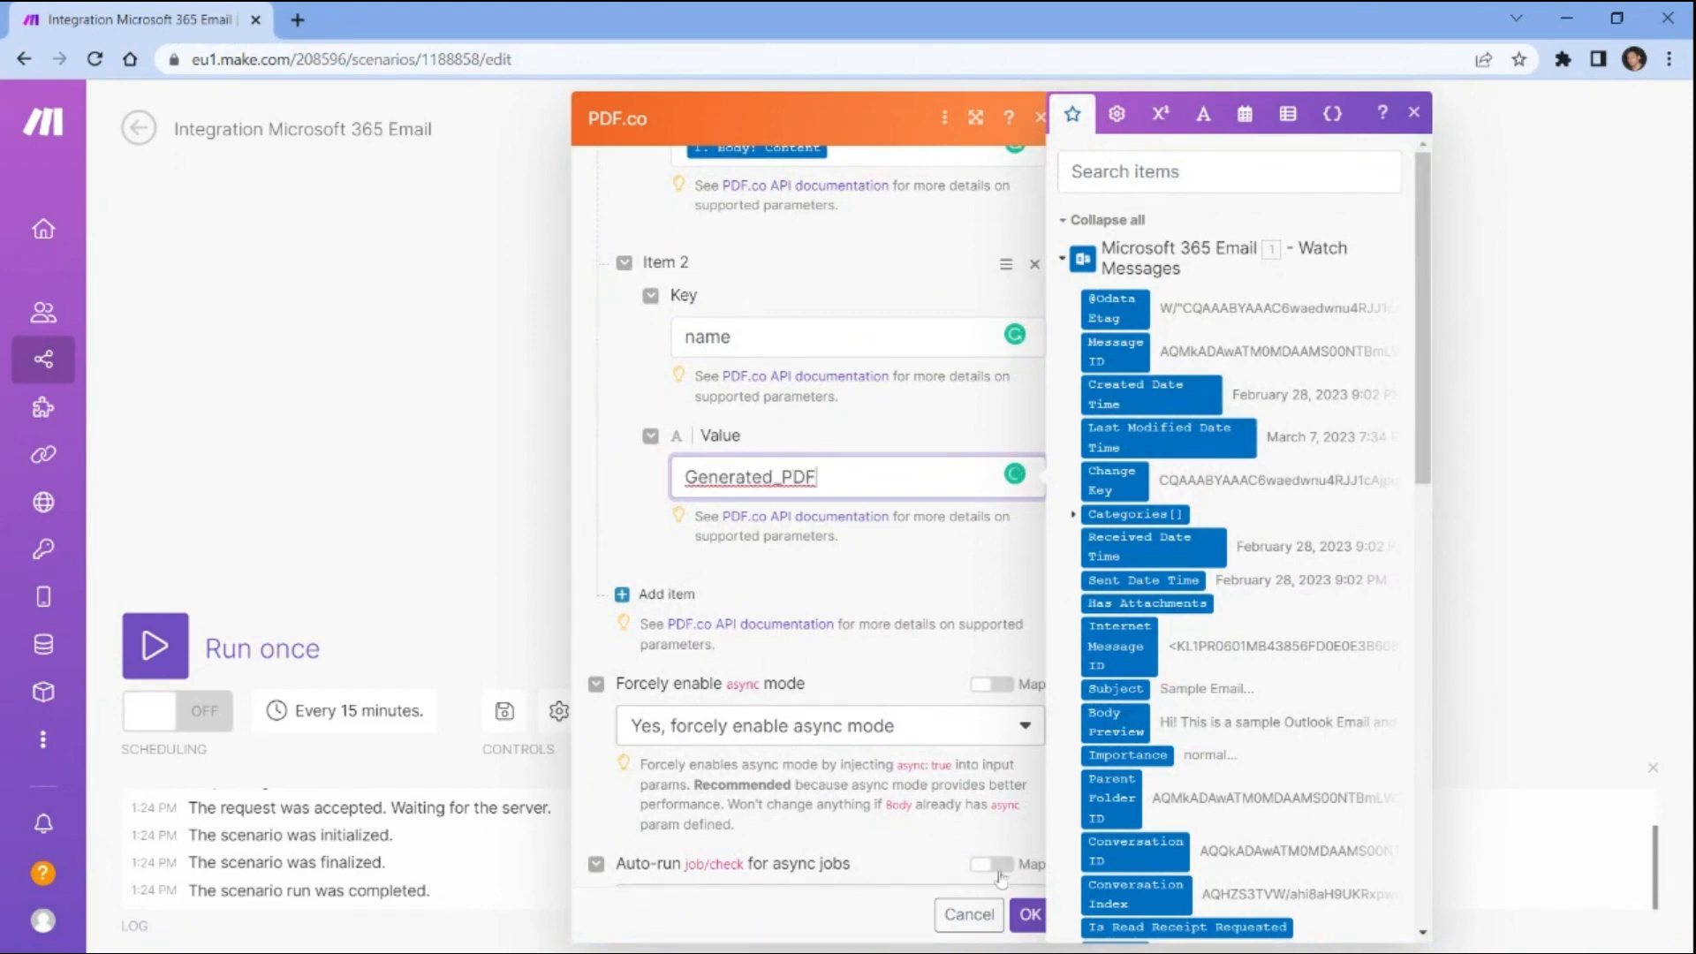
click(1024, 914)
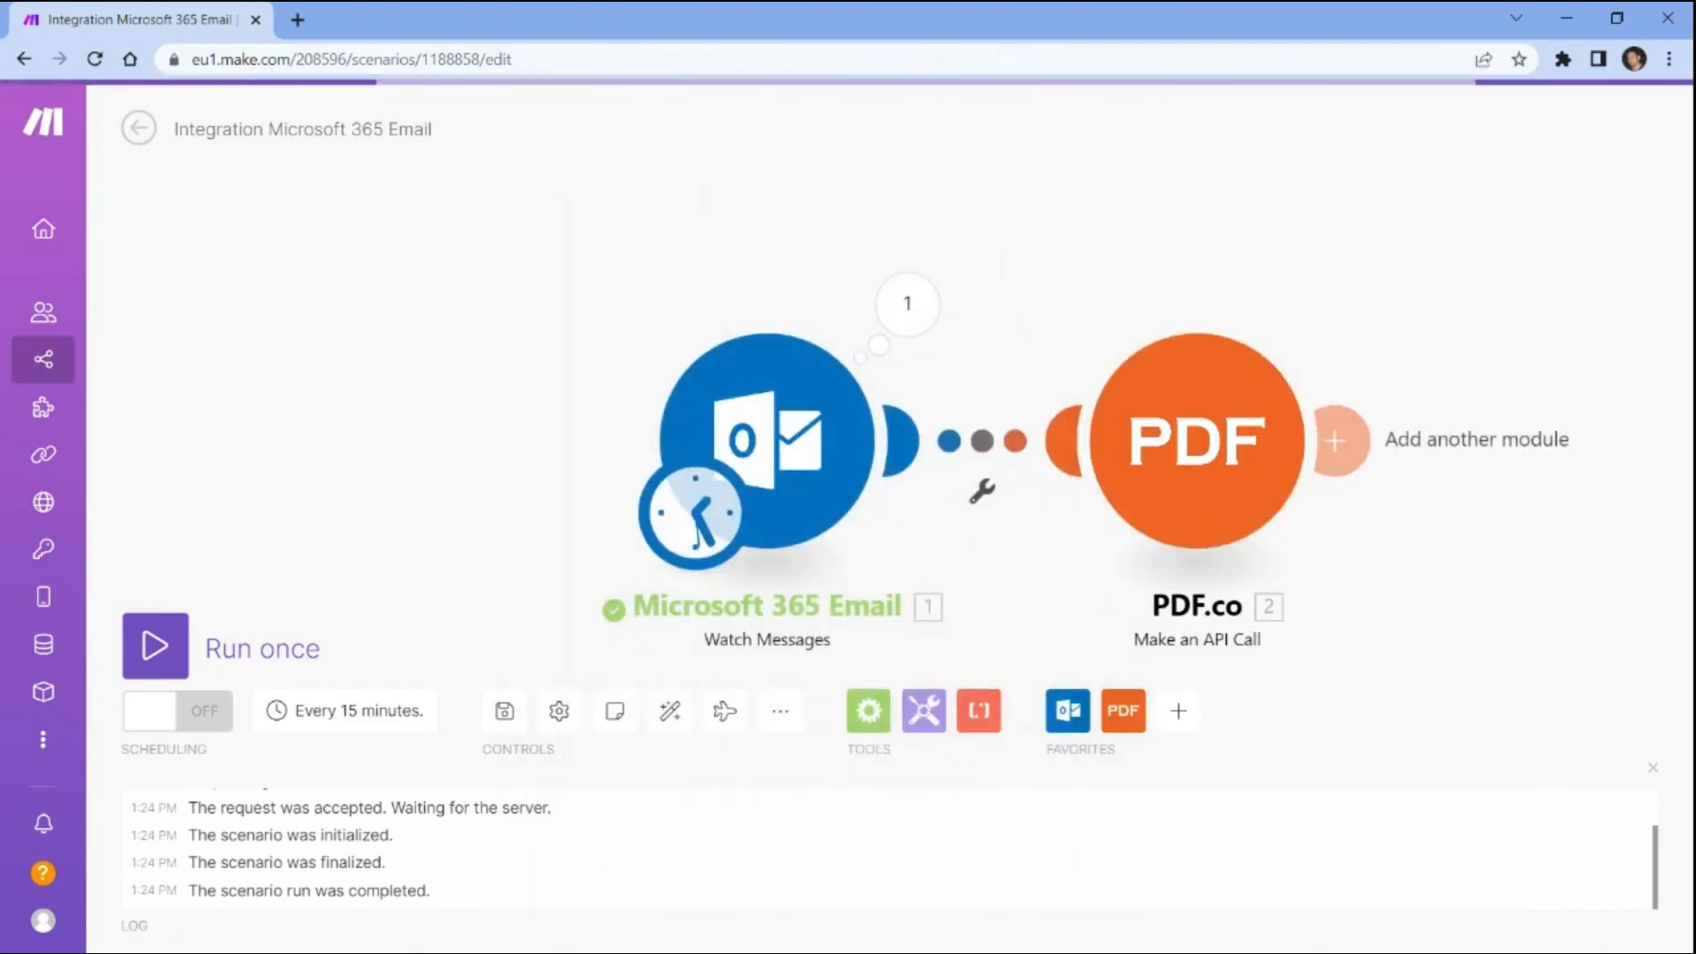
Run the scenario once and open the PDF URL from the PDF.co module's output in a new browser tab.
click(156, 646)
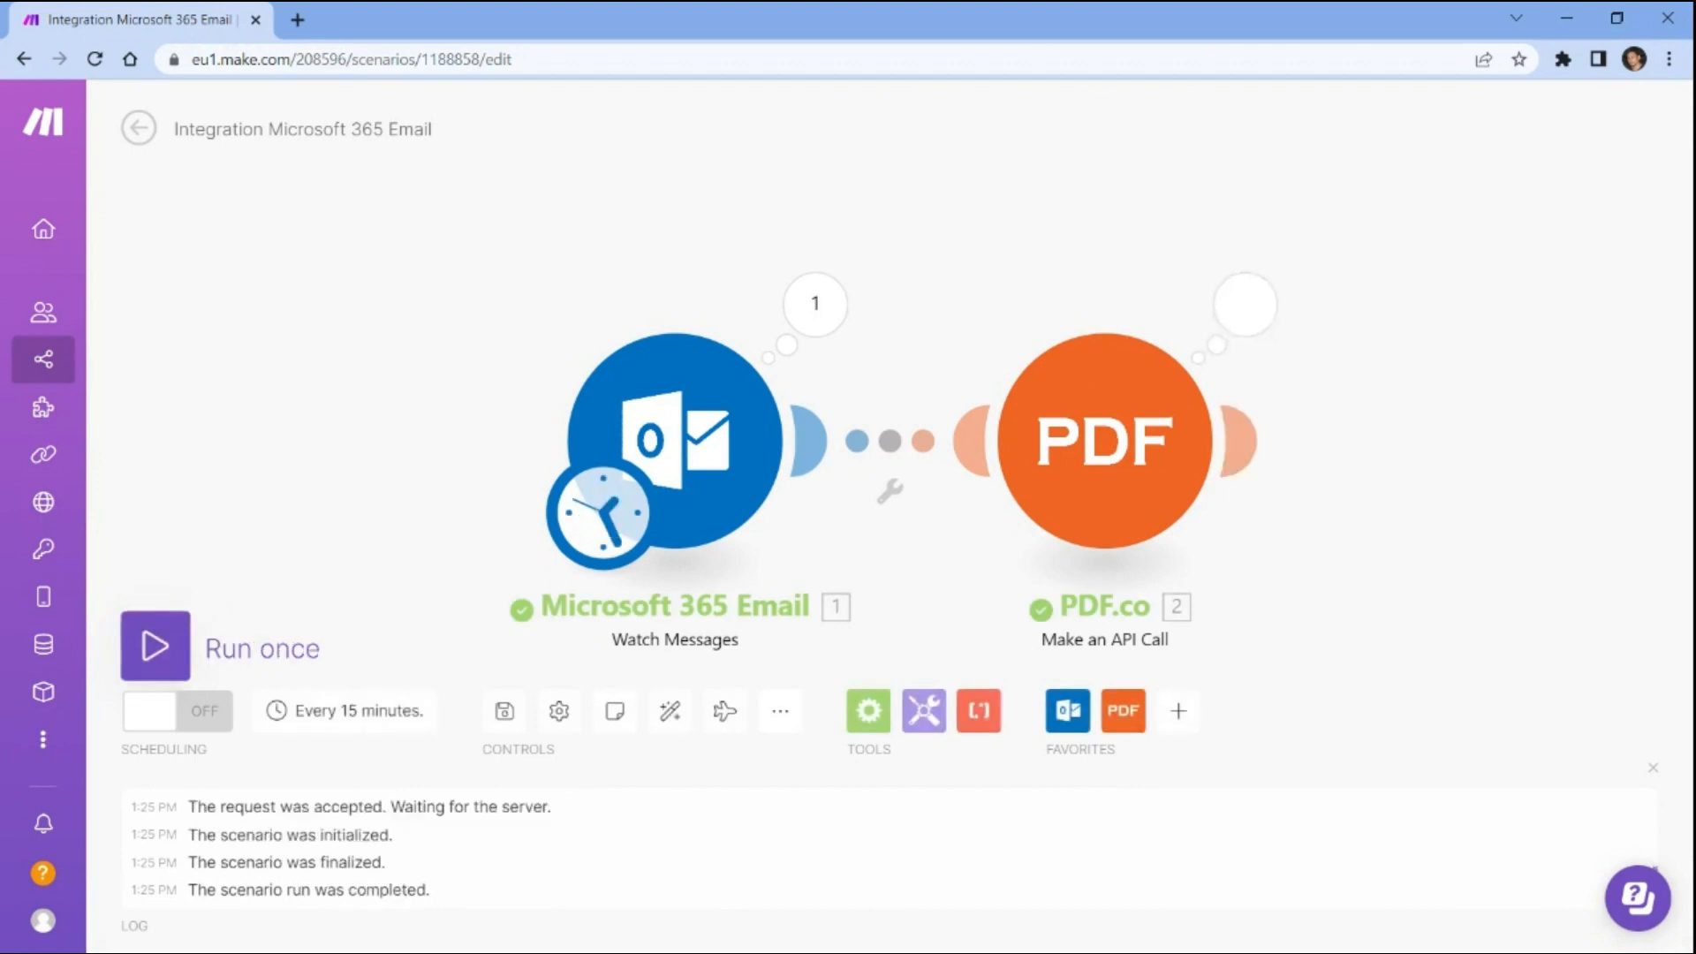
click(1235, 325)
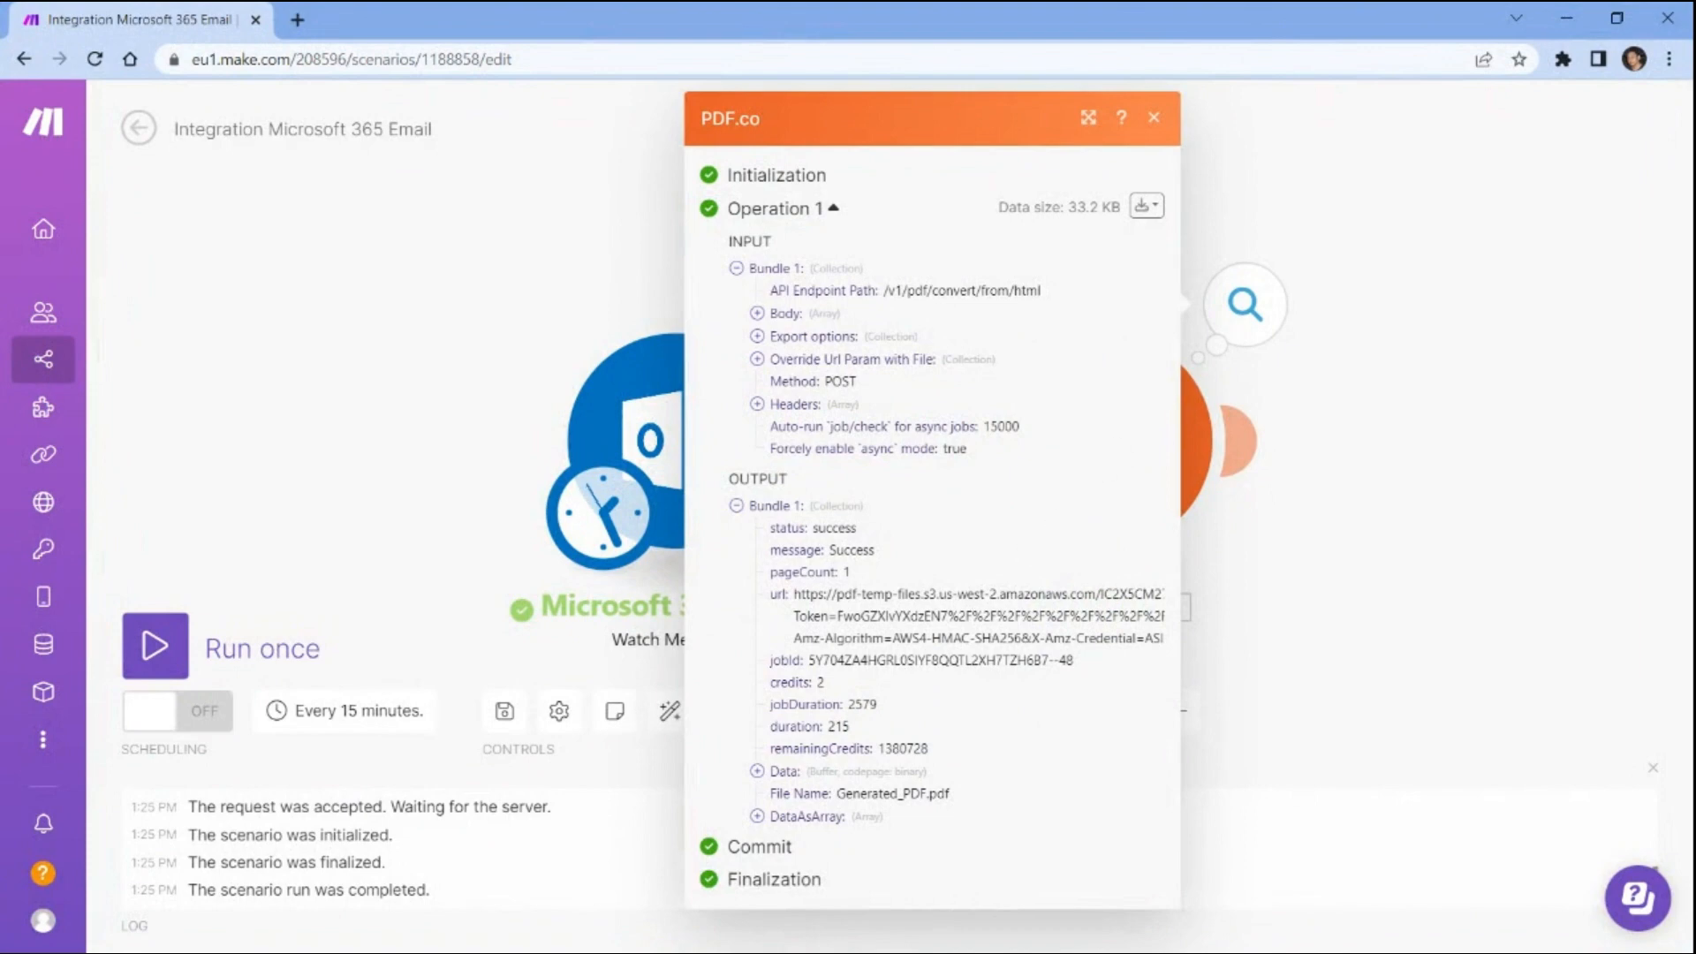
triple_click(1060, 616)
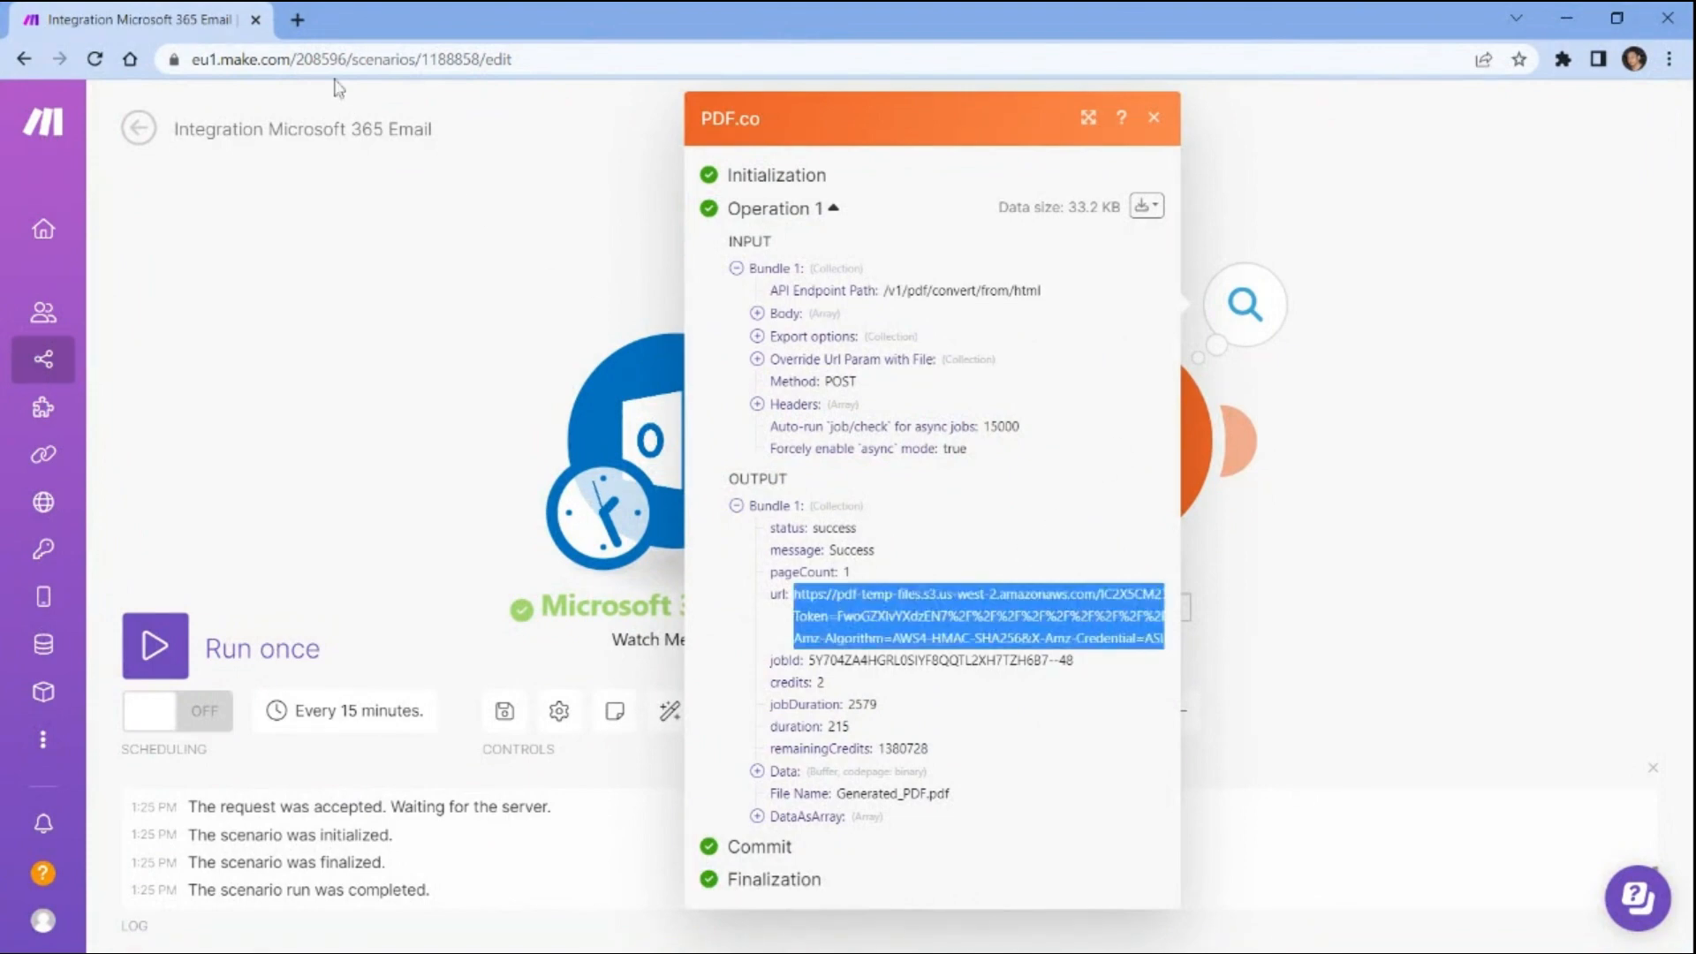
click(295, 21)
key(ctrl+v)
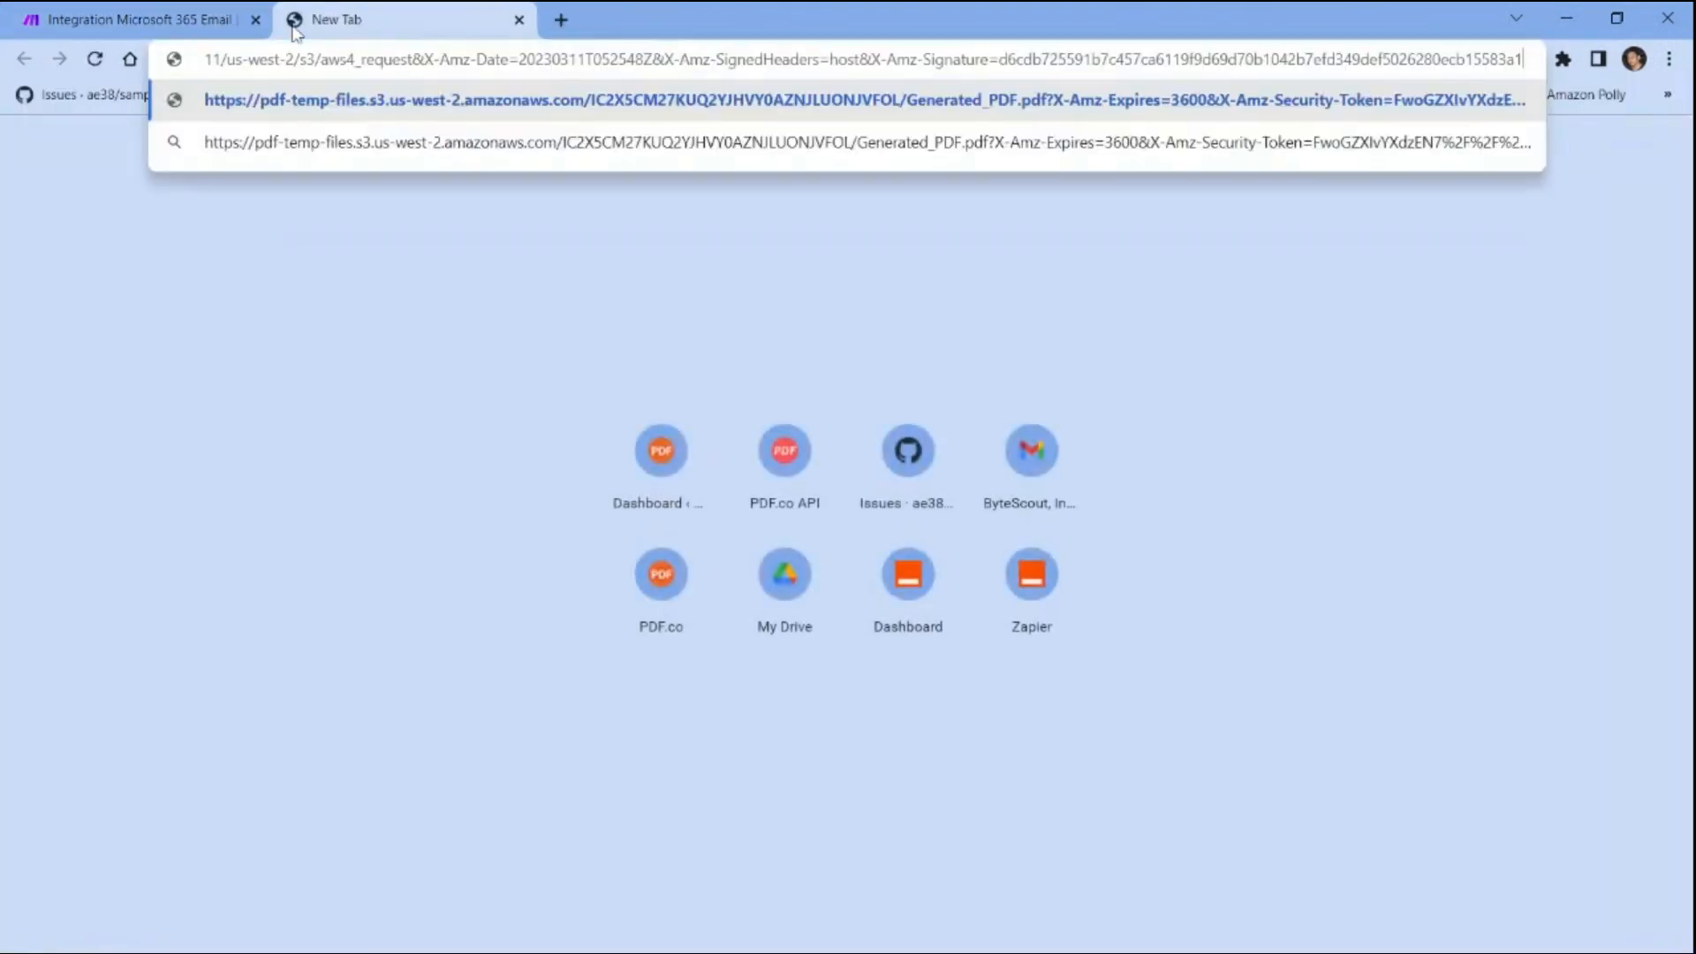
key(Return)
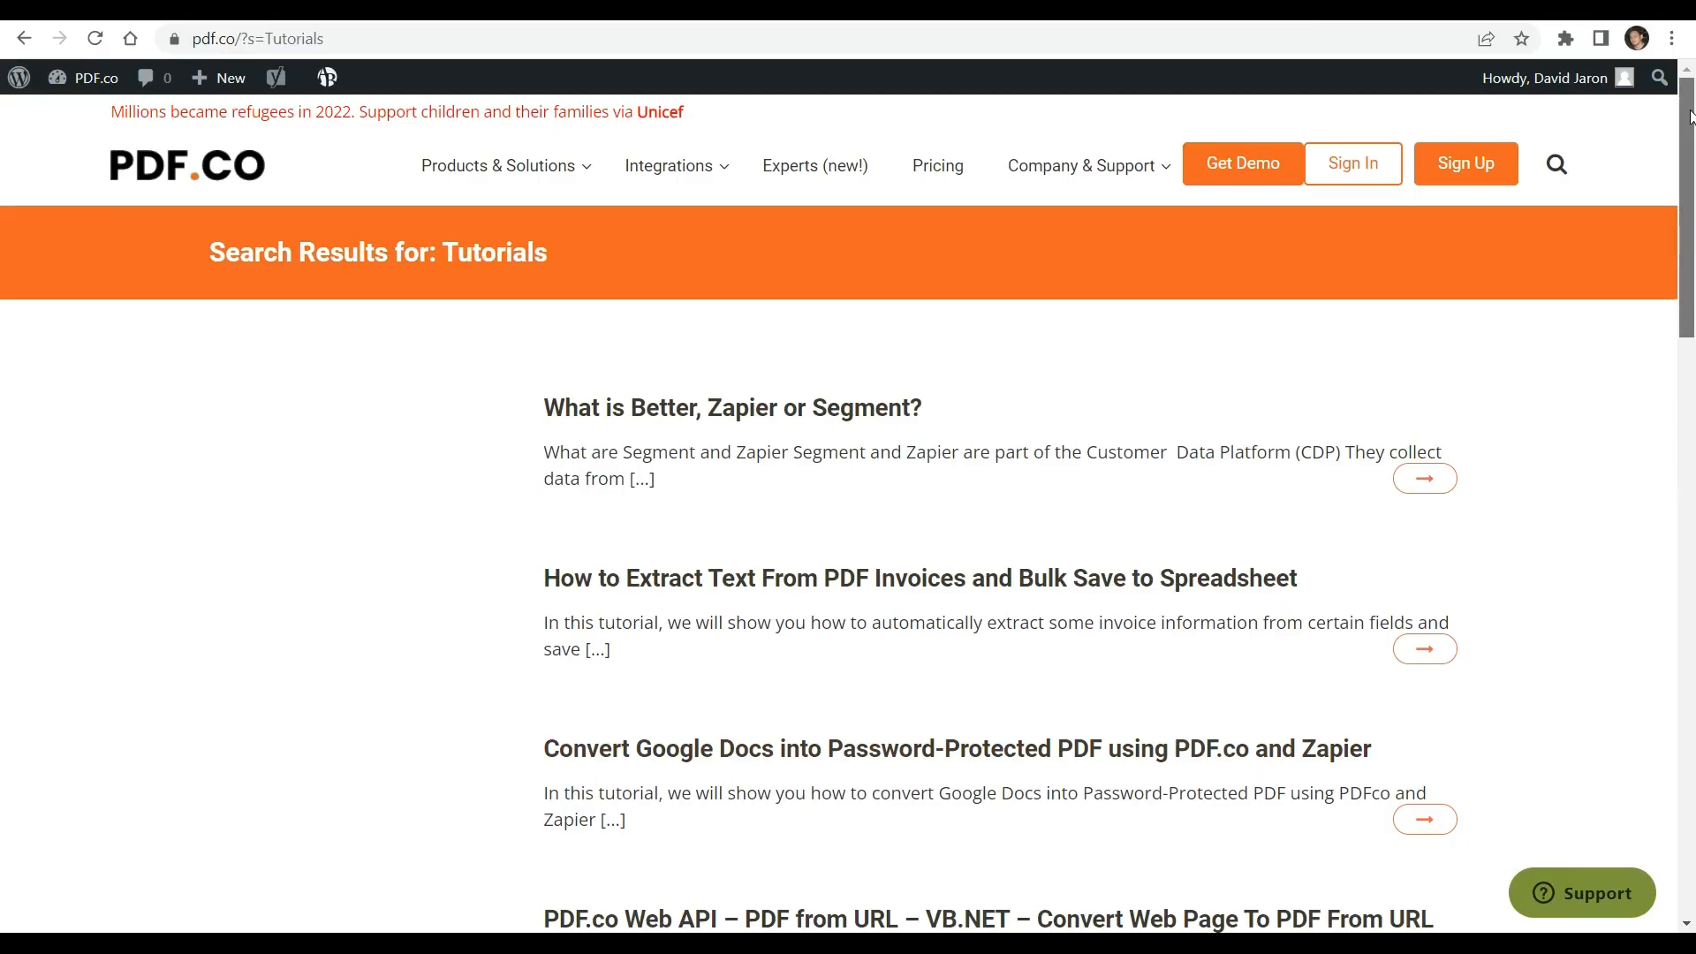
drag(1689, 116, 1693, 325)
scroll(1691, 338, down, 1)
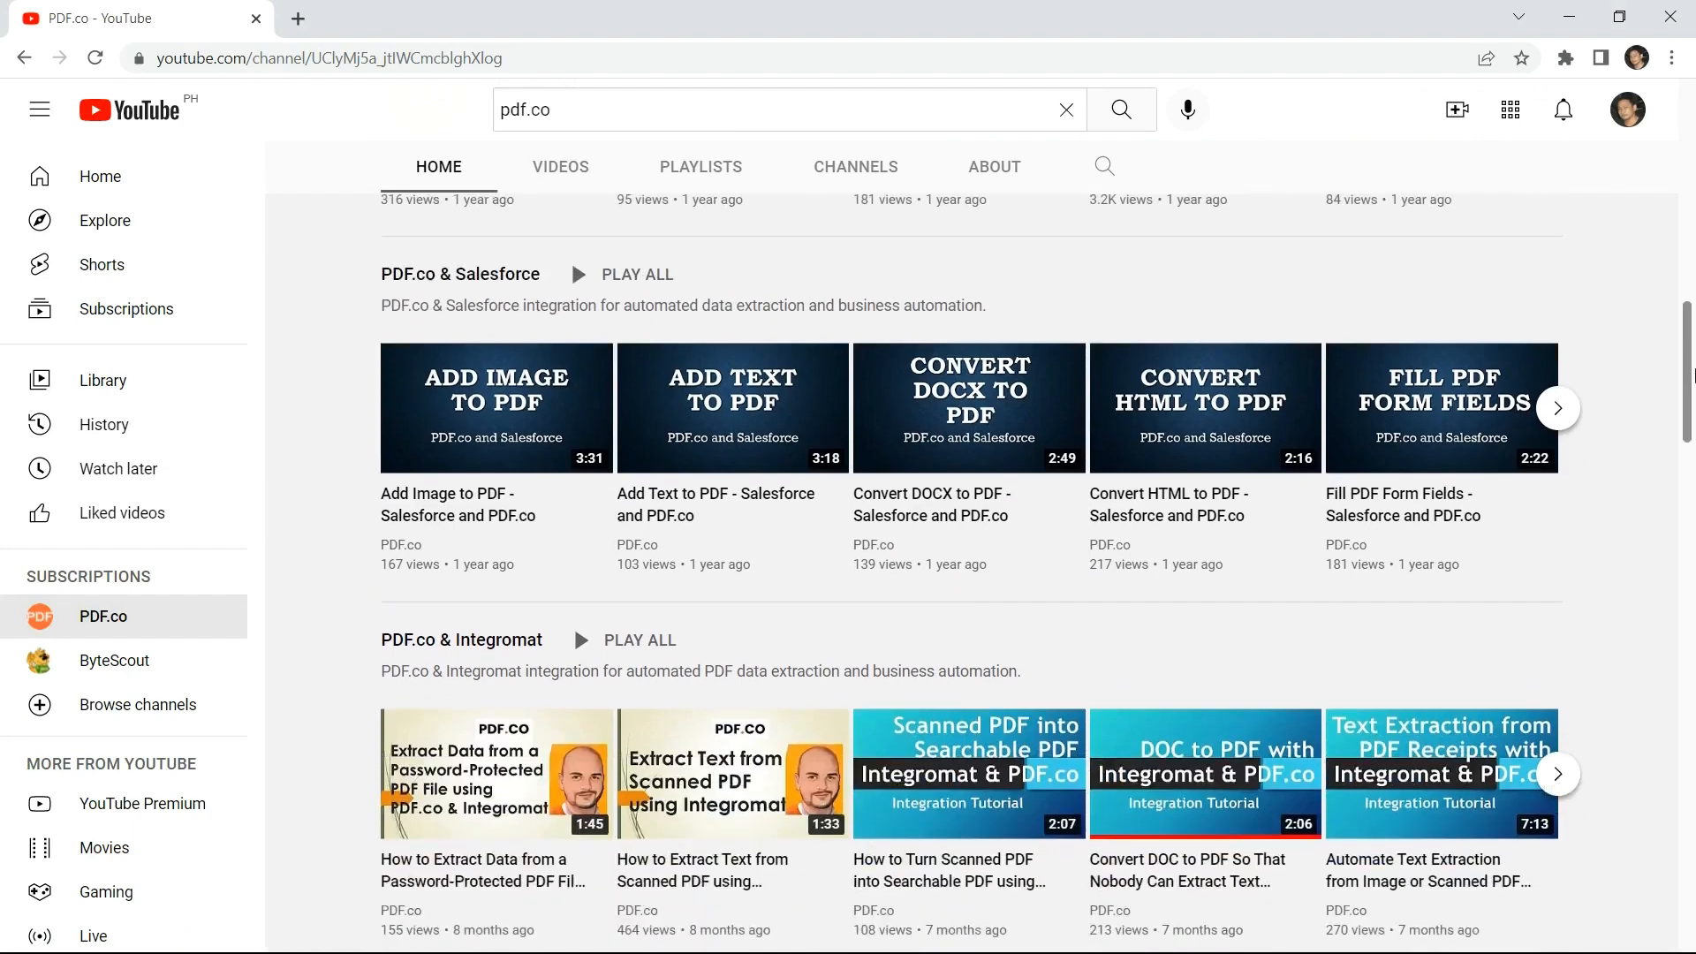
scroll(1692, 481, down, 10)
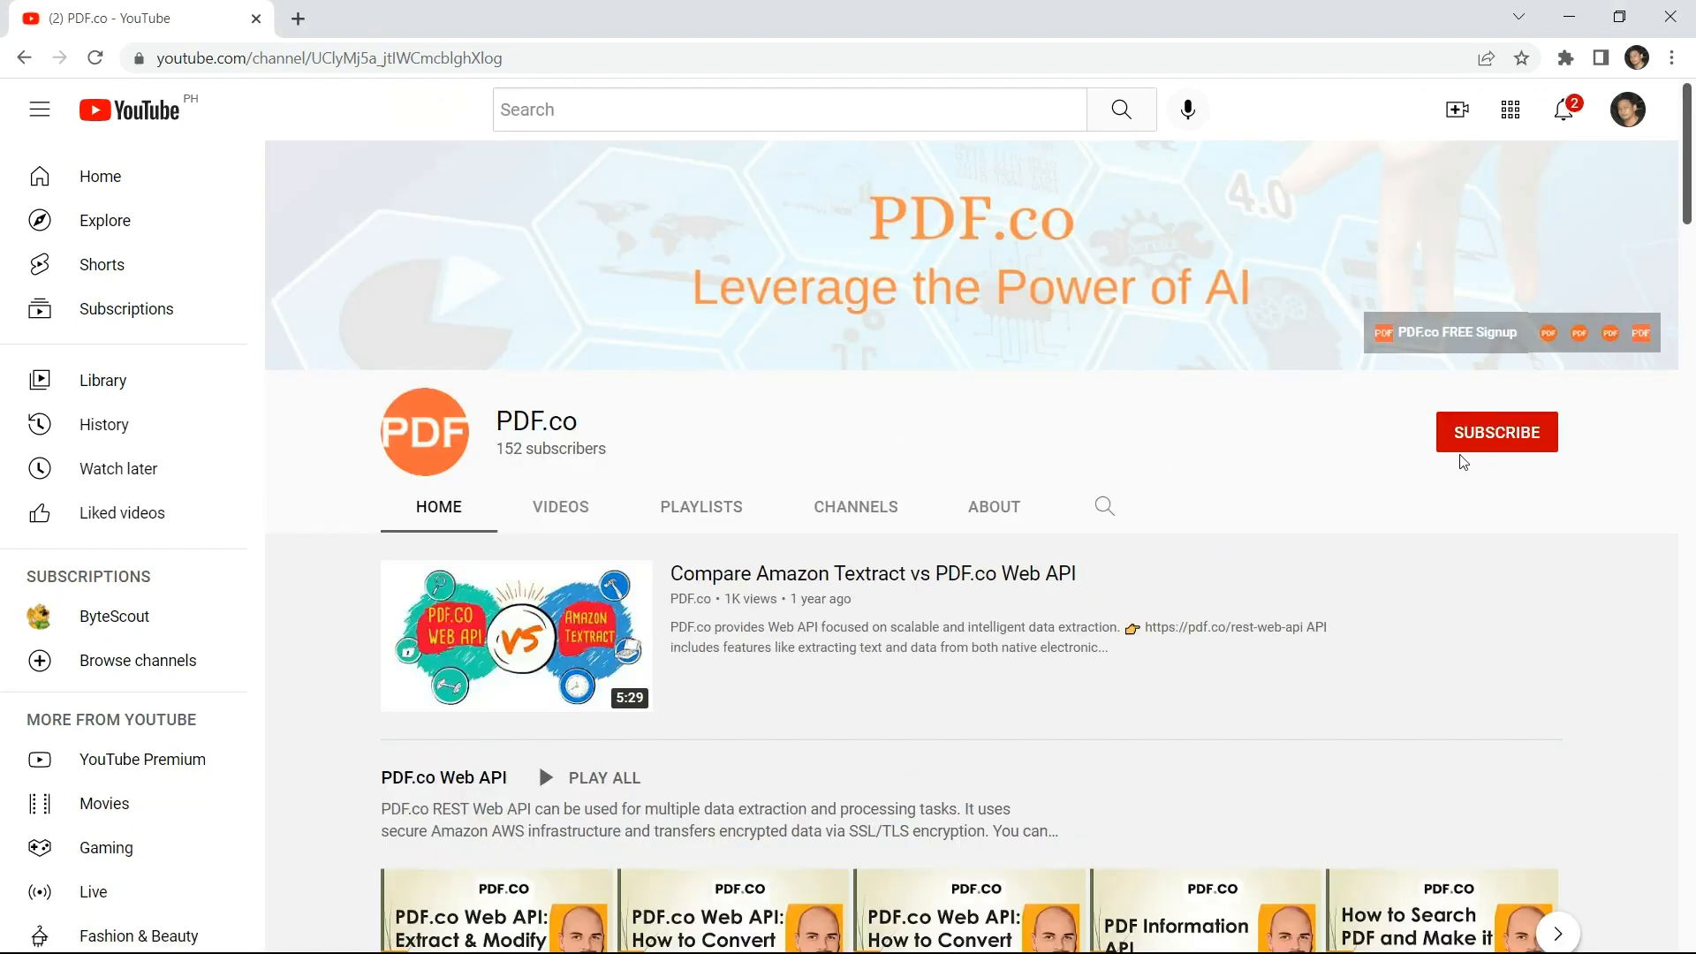
On YouTube, subscribe to the PDF.co channel and set its notifications to All.
click(1513, 436)
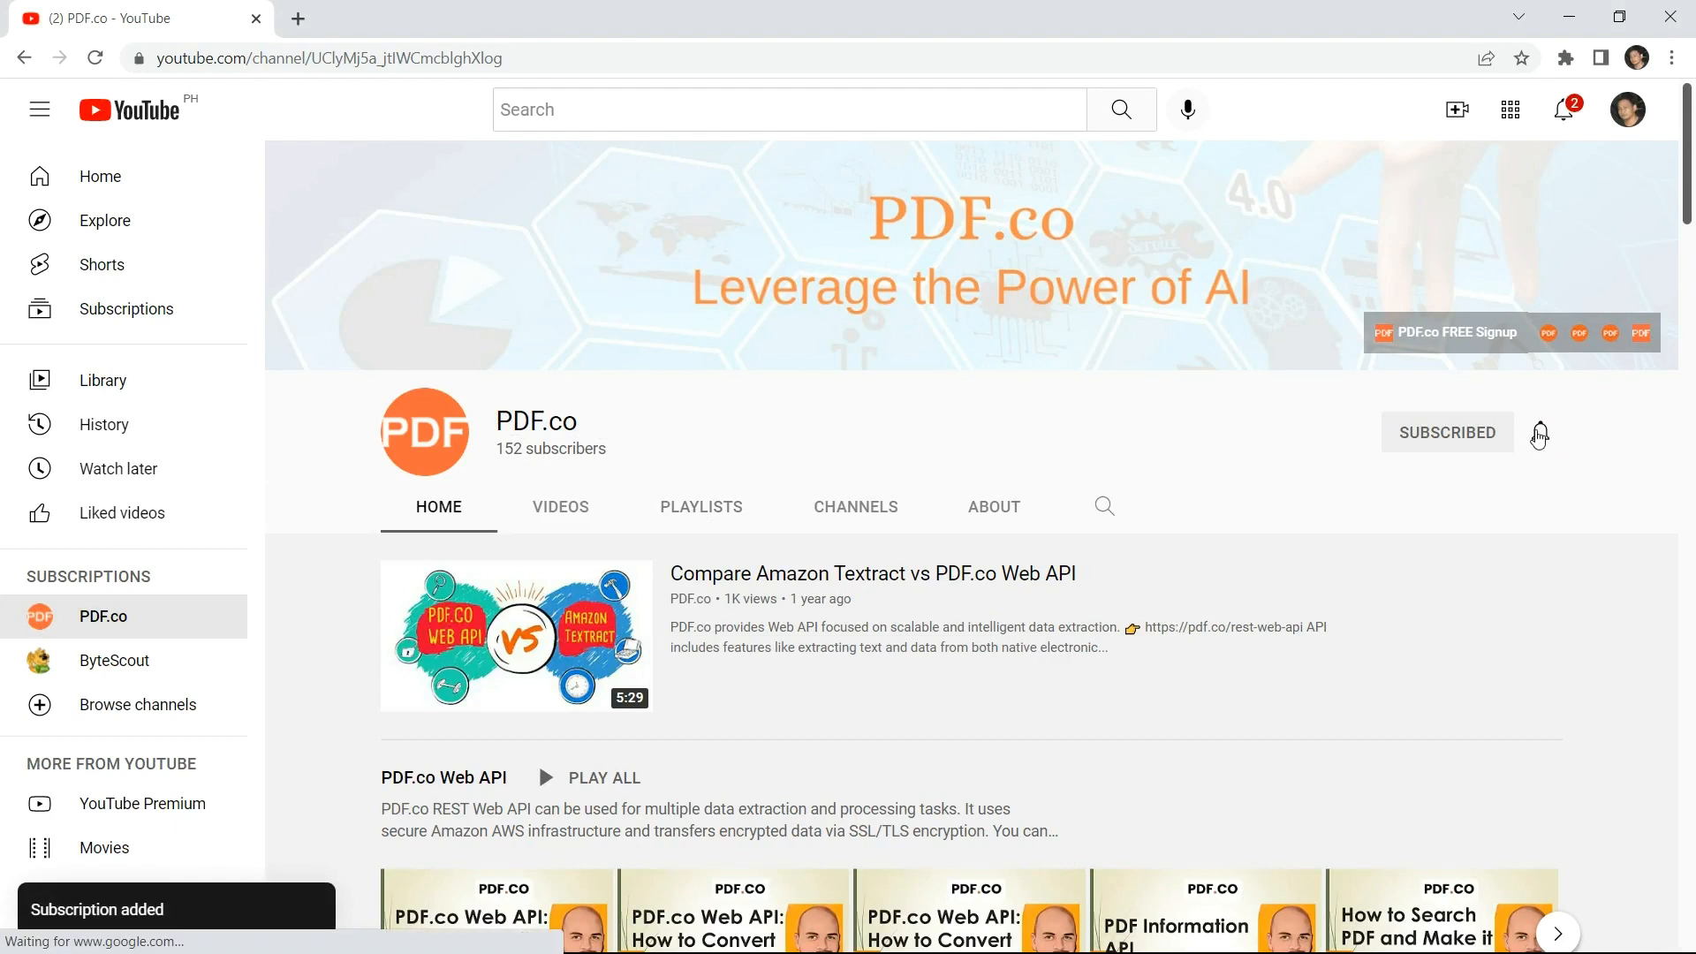
click(1539, 437)
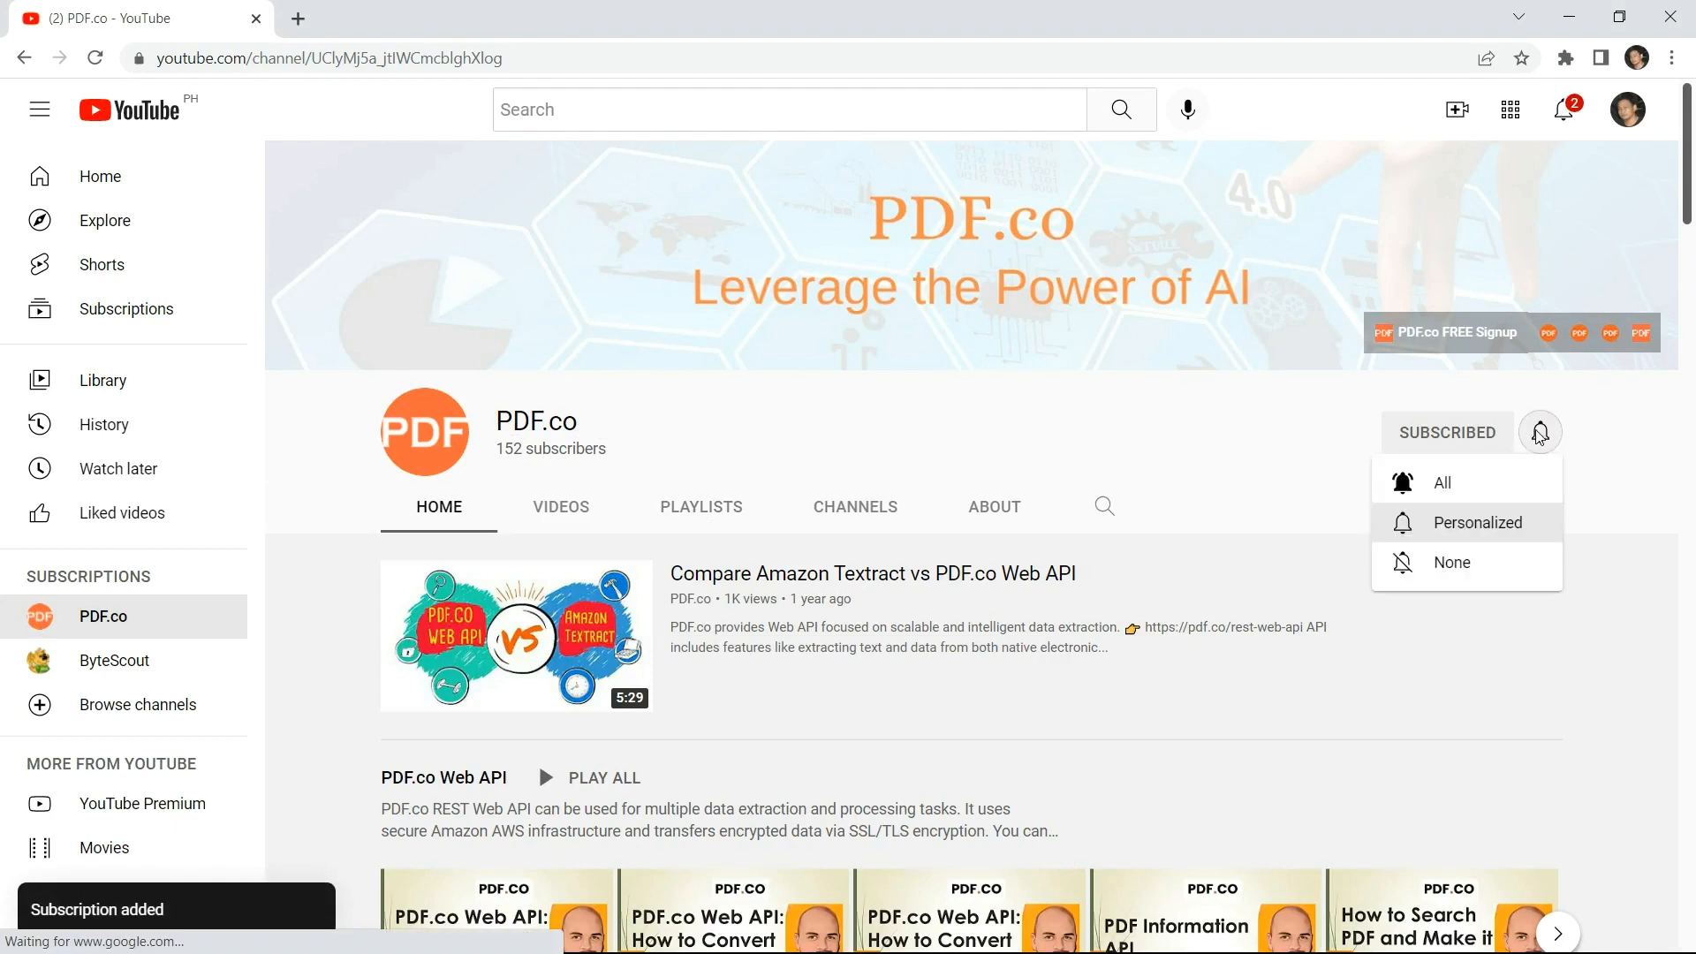
click(1456, 484)
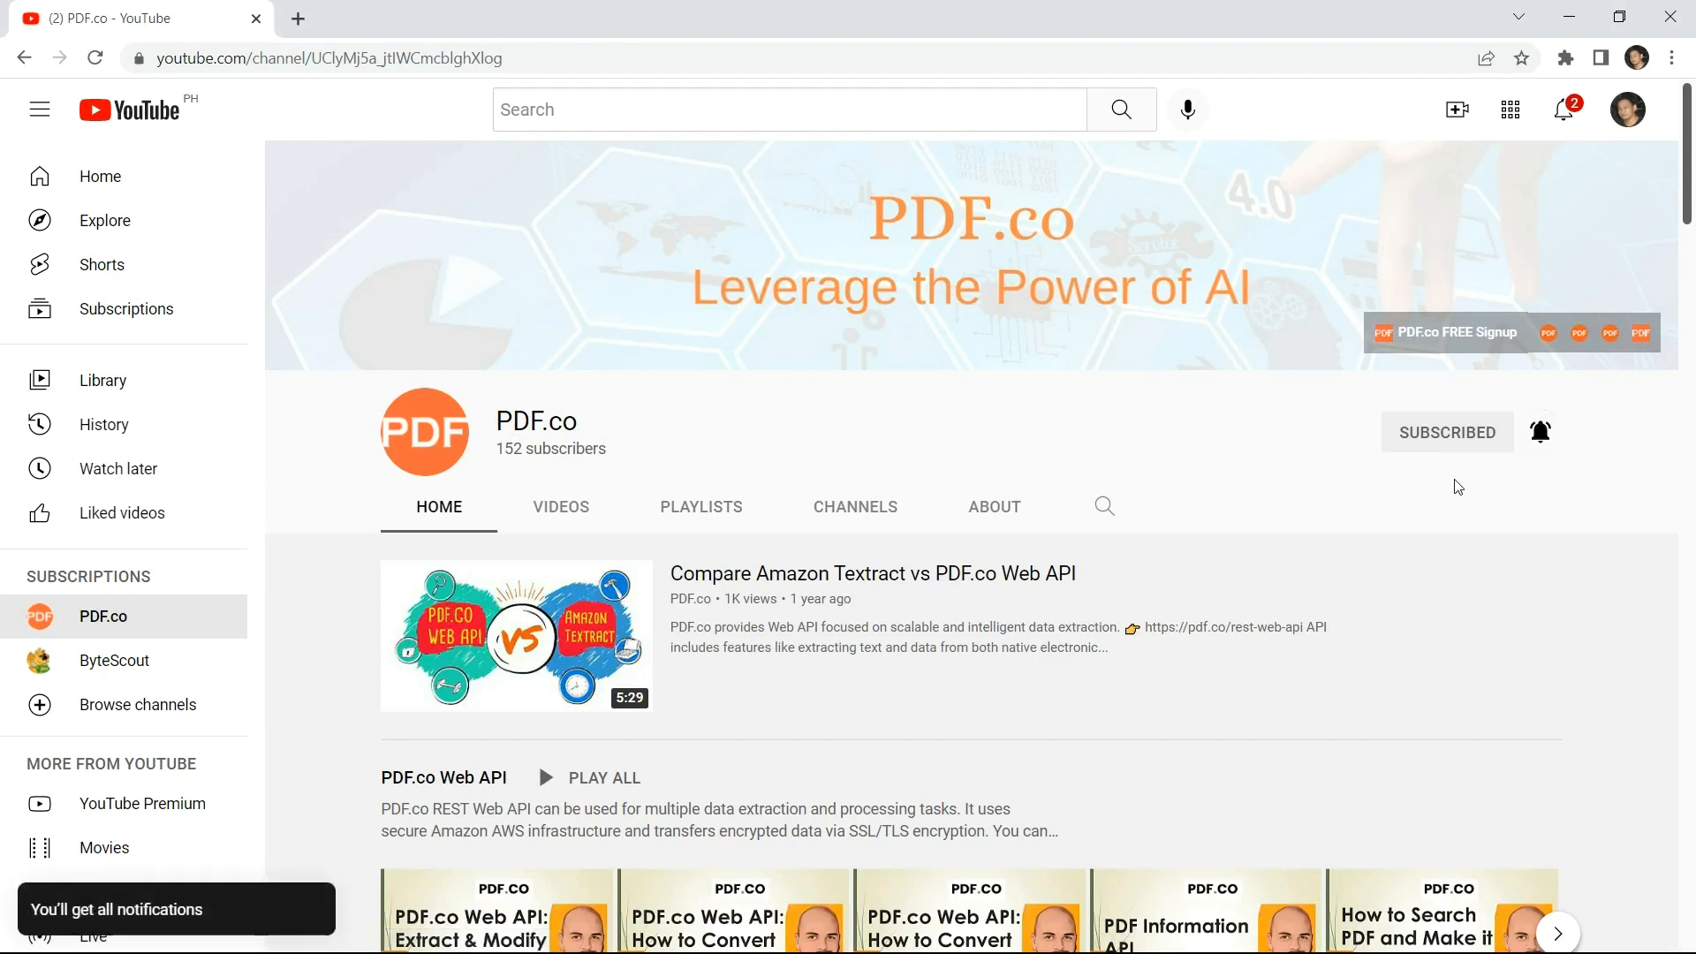